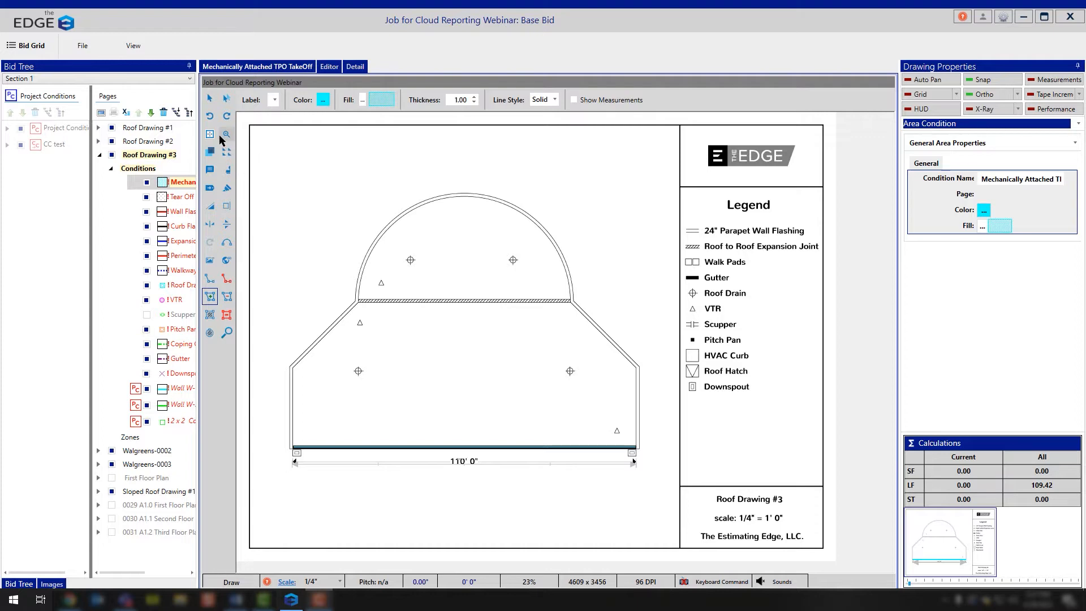
Step: Zoom in and out around the curved roof on Roof Drawing #3 and fit the whole sheet in view
scroll(452, 259, "up", 4)
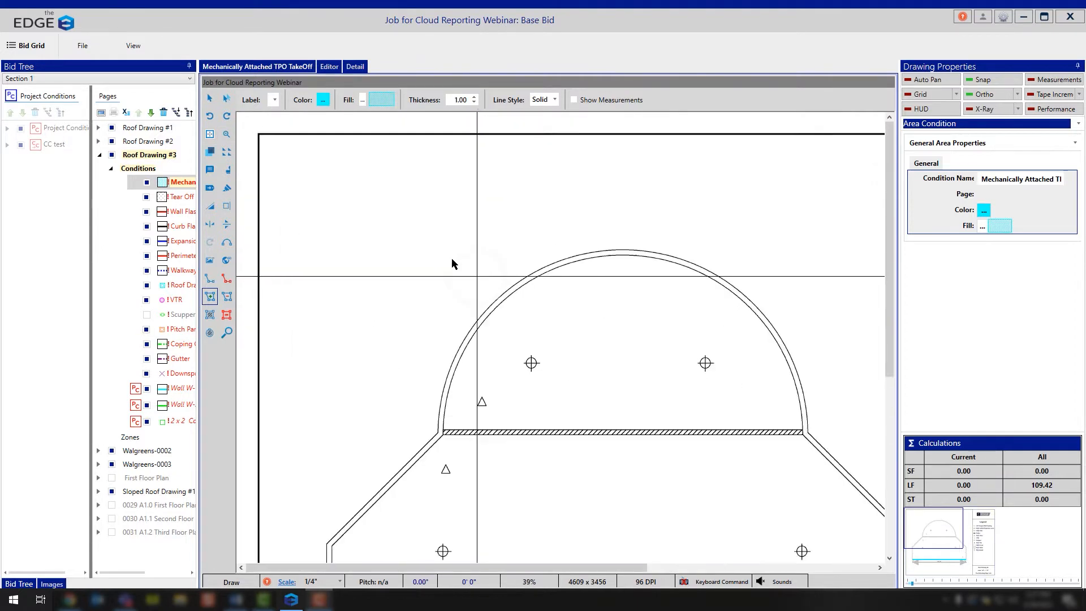
scroll(502, 266, "down", 3)
scroll(502, 266, "up", 3)
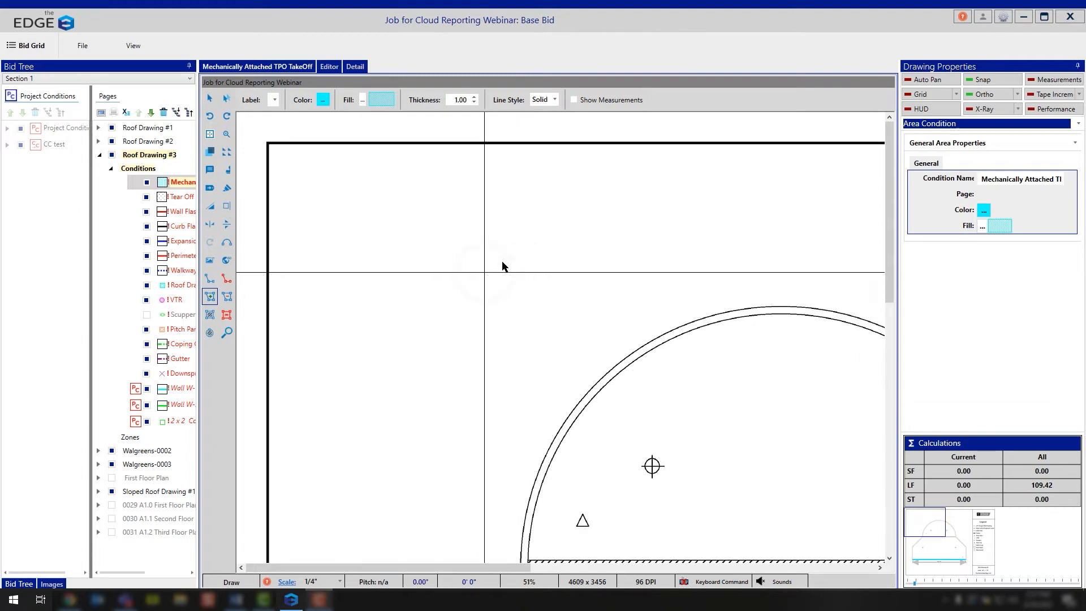
scroll(502, 265, "down", 4)
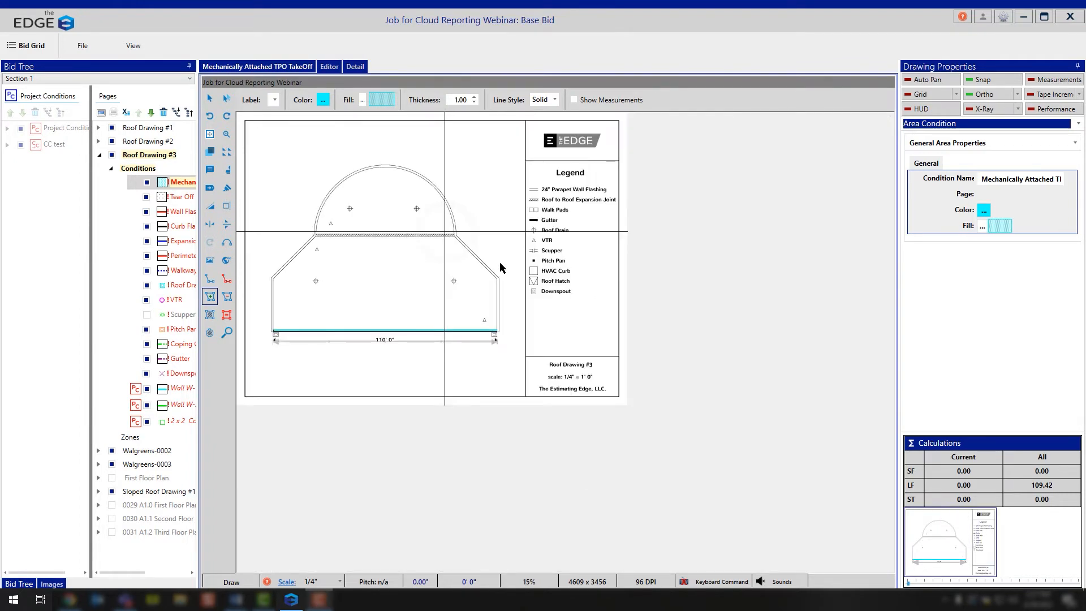
scroll(501, 266, "up", 3)
scroll(501, 266, "down", 2)
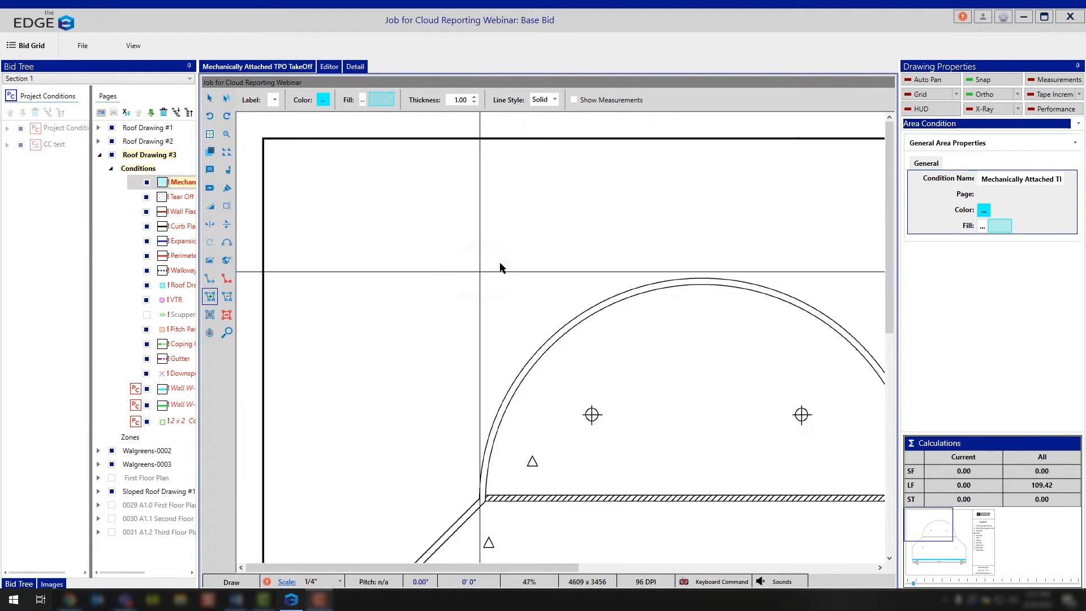
left_click(210, 139)
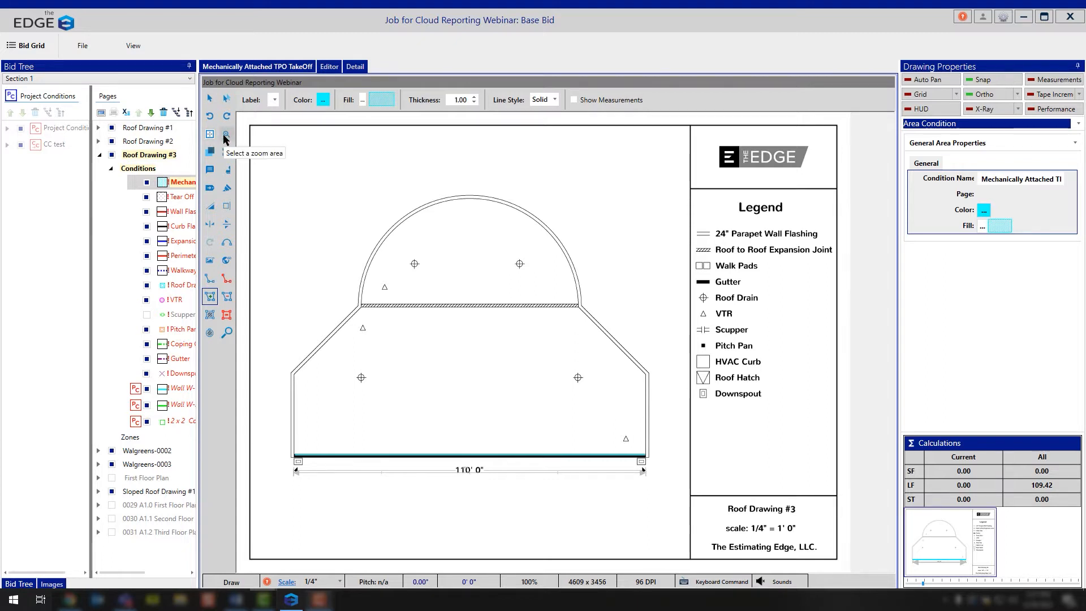
Step: Zoom to a selected area around the semicircular roof section
left_click(226, 136)
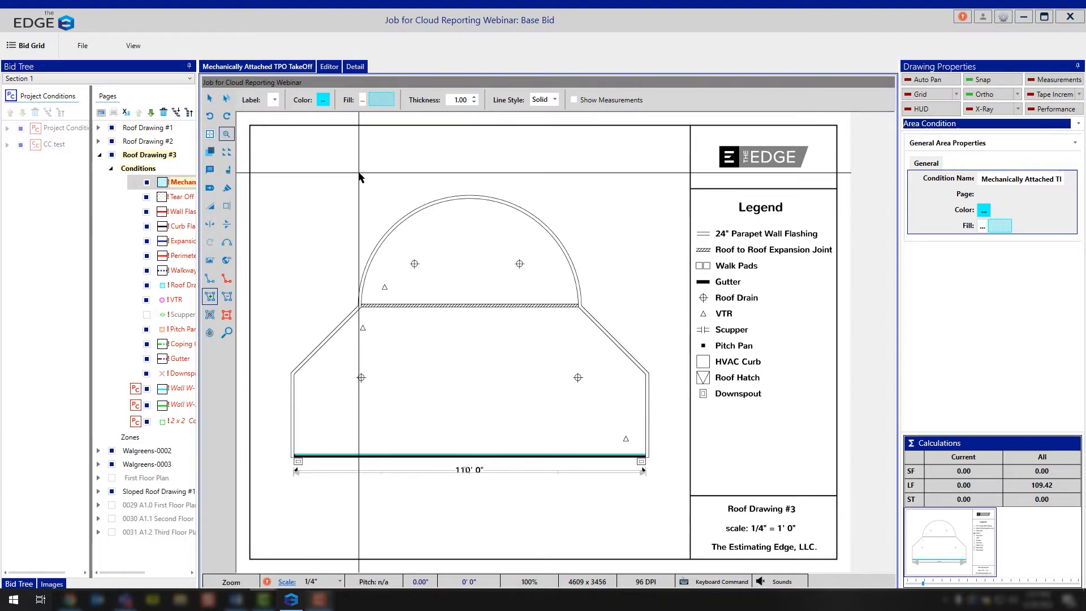
left_click_drag(352, 167, 602, 362)
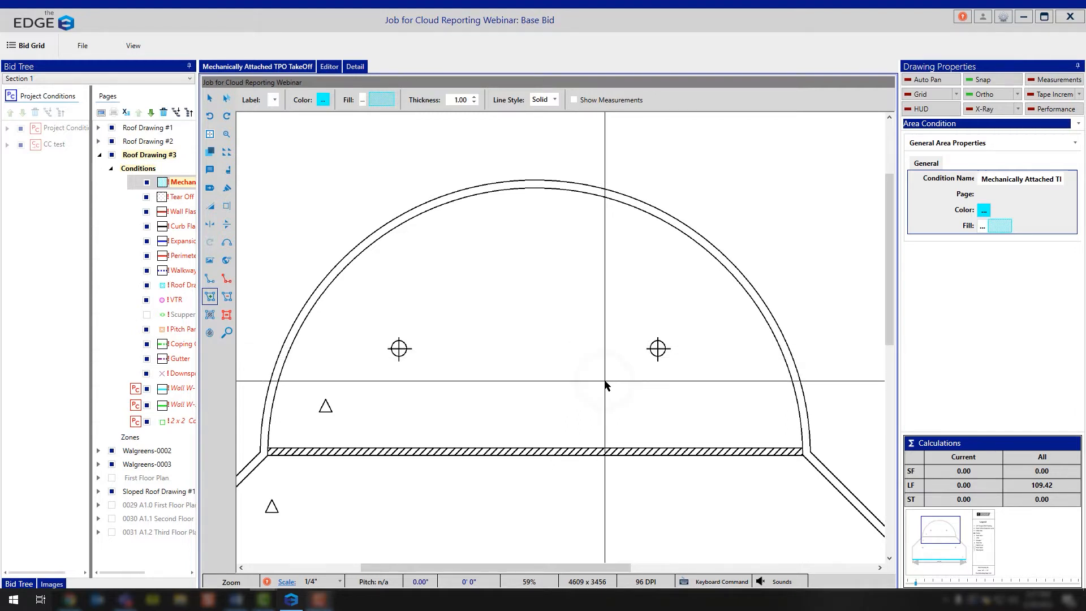
scroll(562, 338, "down", 3)
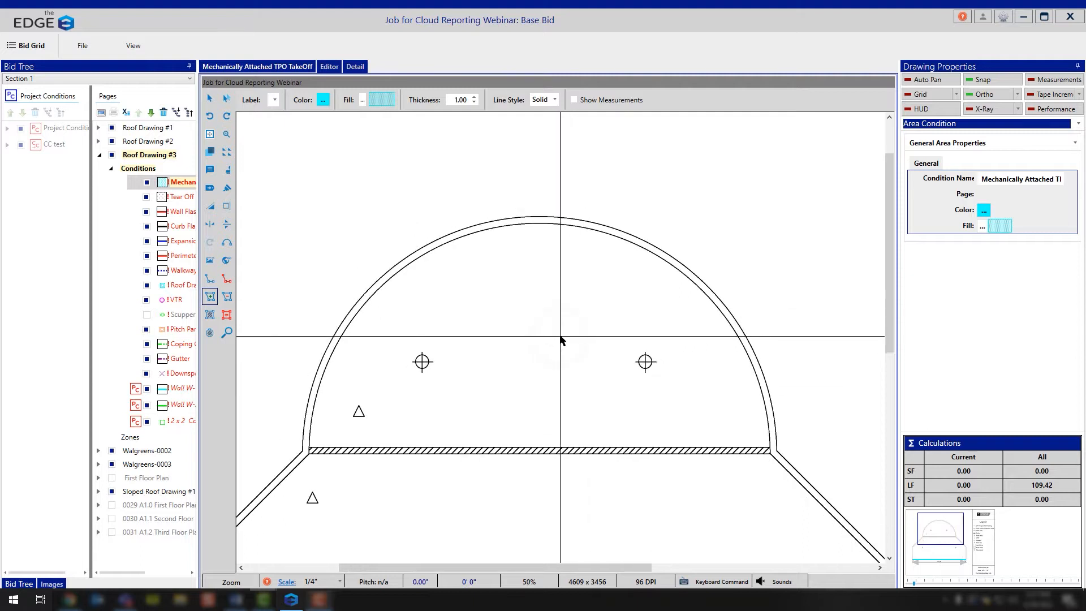
Step: Add a text annotation reading "Hi" in the blank space above the curved roof's upper-left edge
left_click(209, 171)
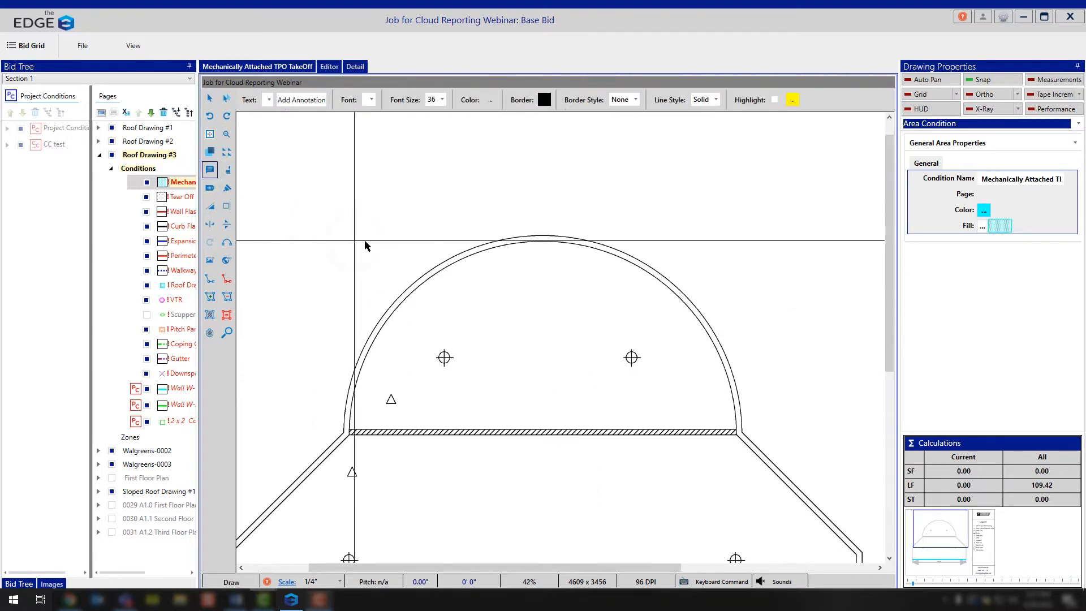
left_click(390, 189)
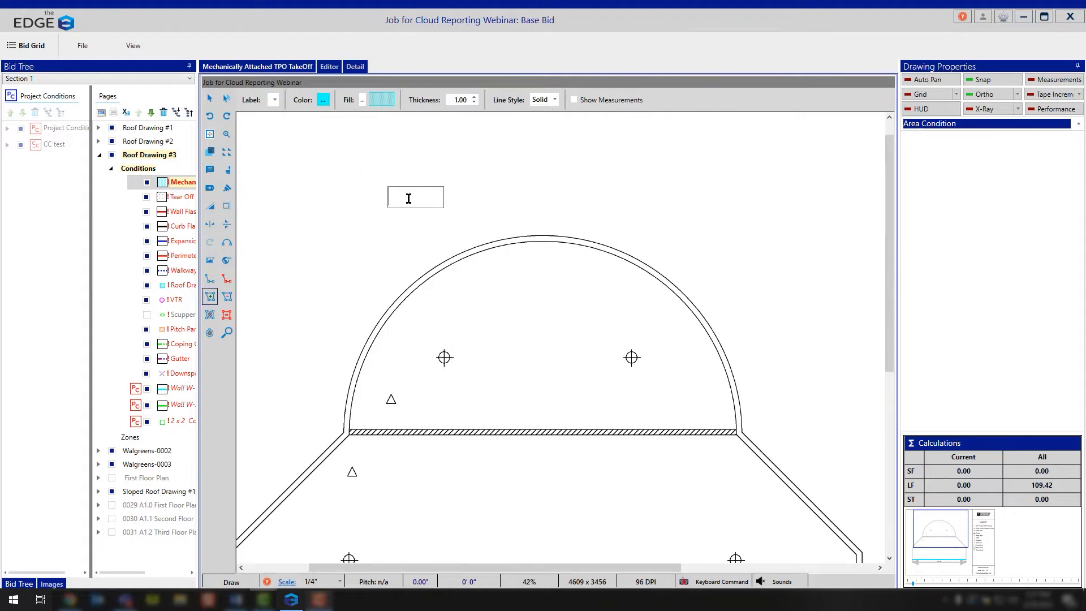
type("Hi")
key("Return")
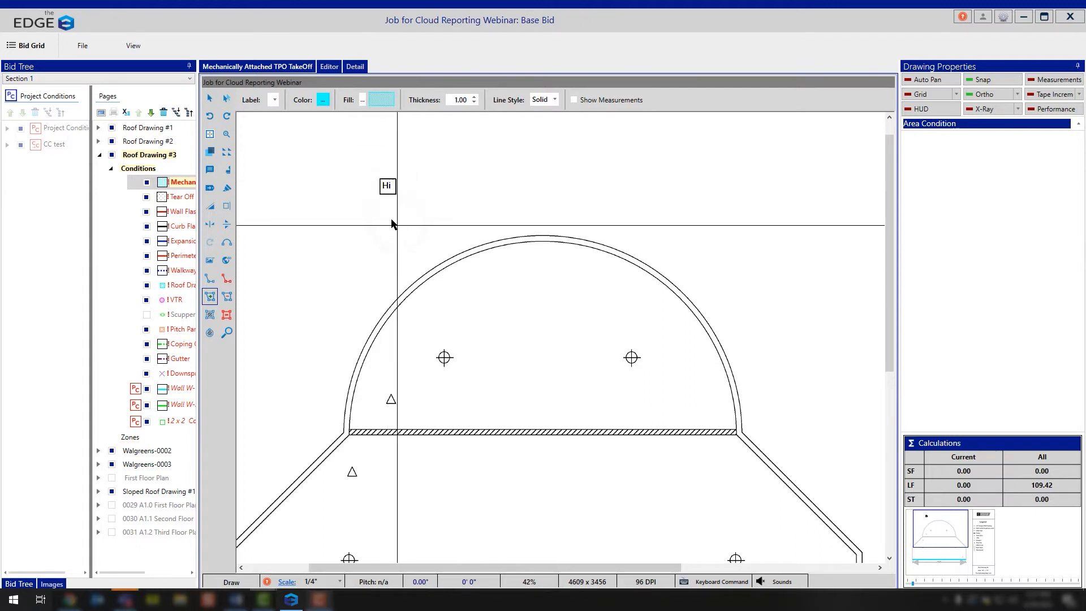
Step: Add a second line reading "Hello" to the "Hi" annotation
left_click(209, 98)
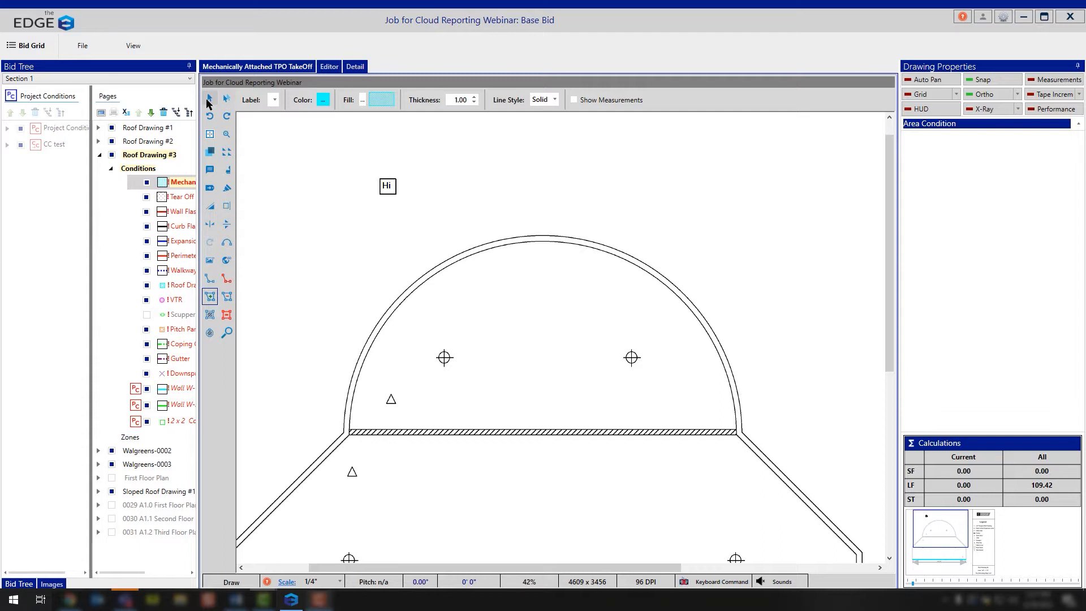
left_click(387, 191)
left_click(277, 99)
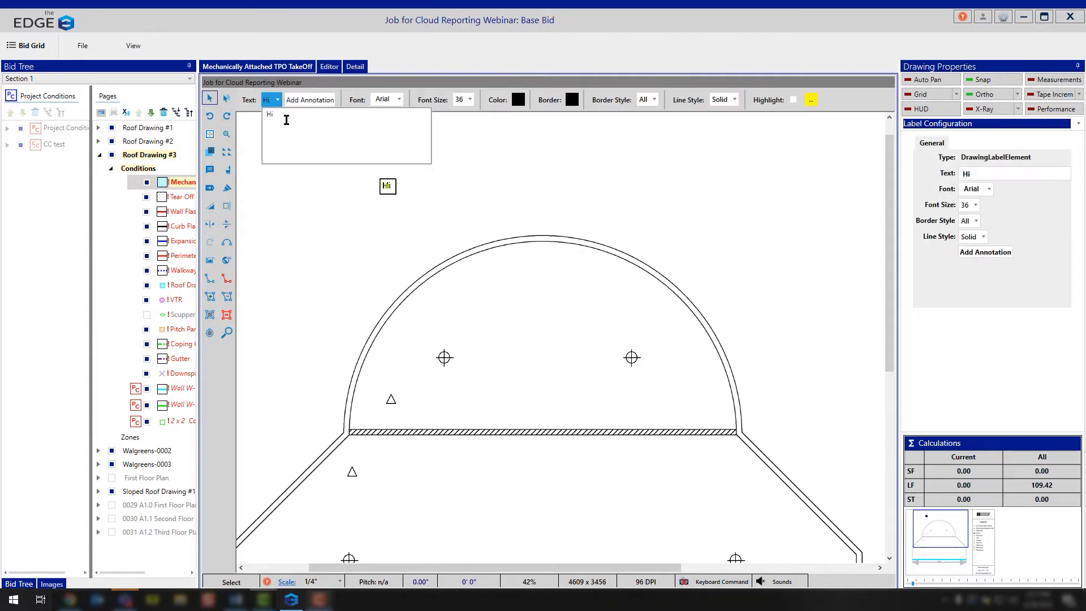
left_click(288, 138)
key("Return")
type("H")
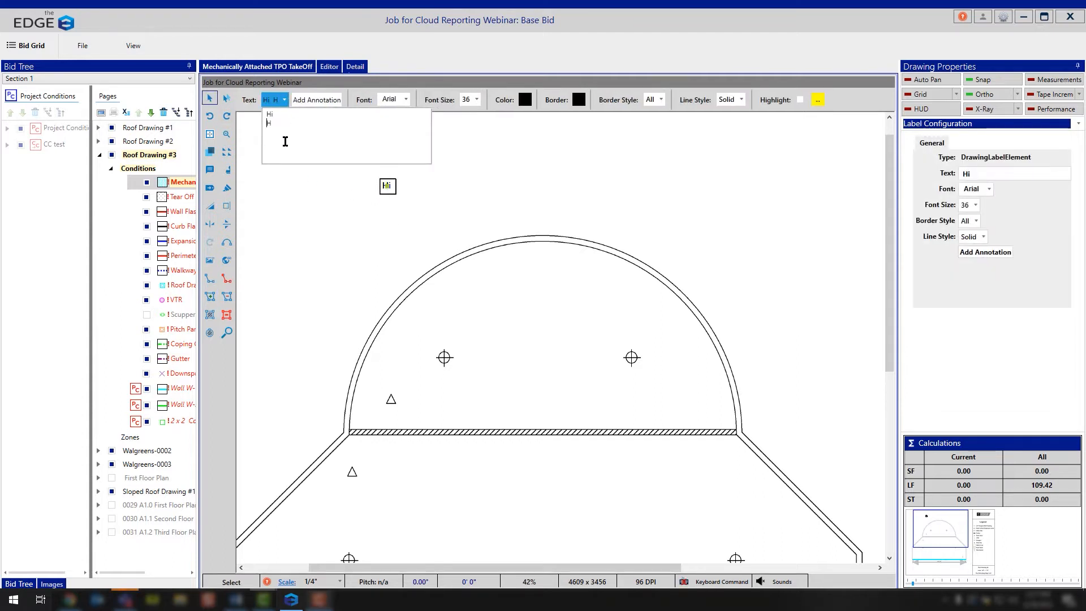
type("ello")
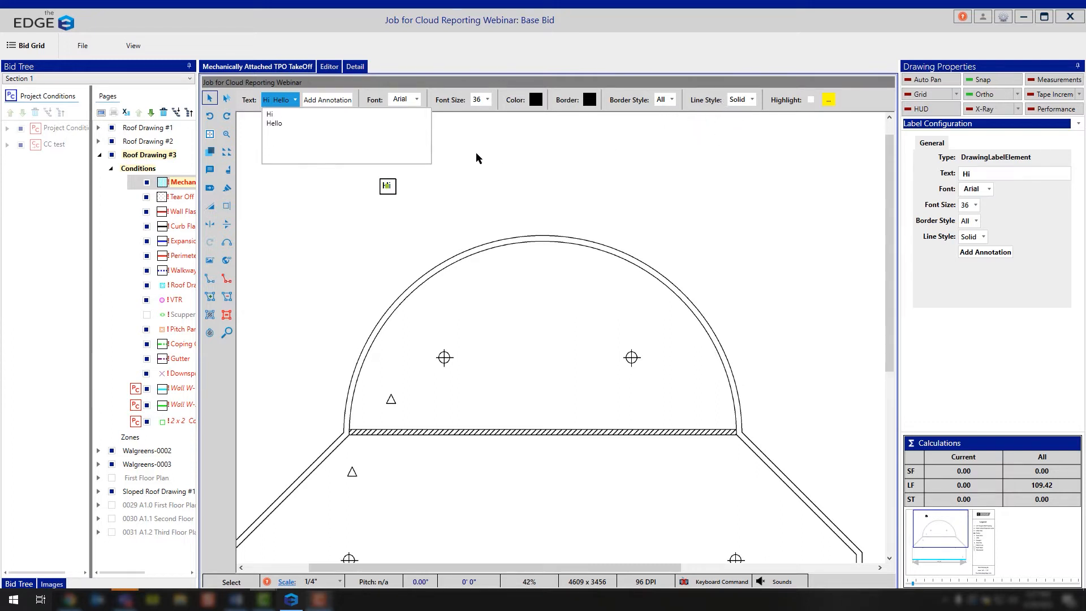
left_click(487, 191)
left_click(459, 197)
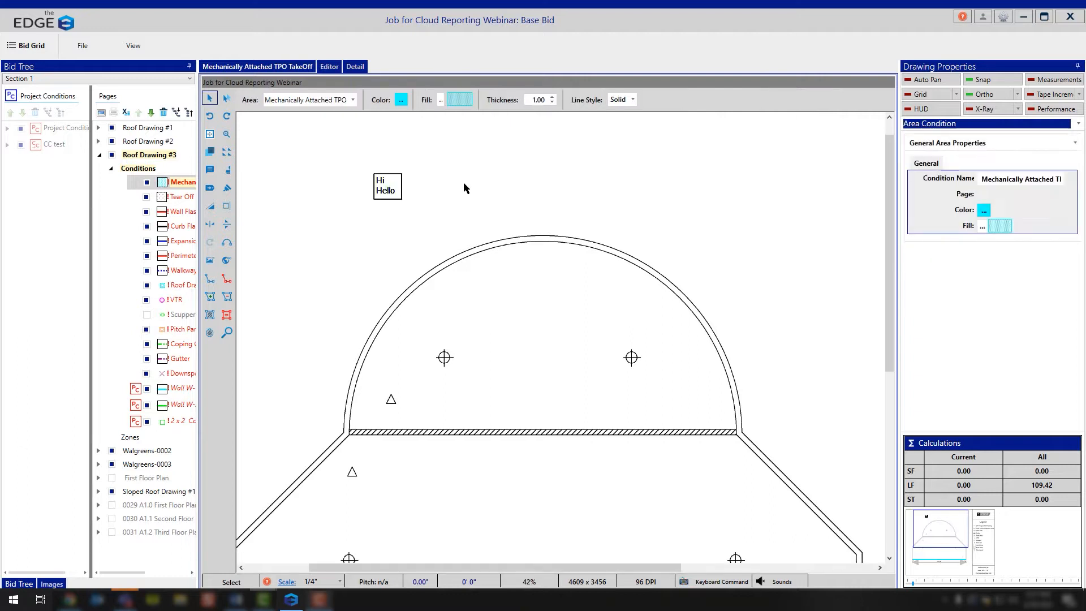
Step: Try the yellow highlight on the "Hi Hello" annotation and switch it off again
left_click(391, 191)
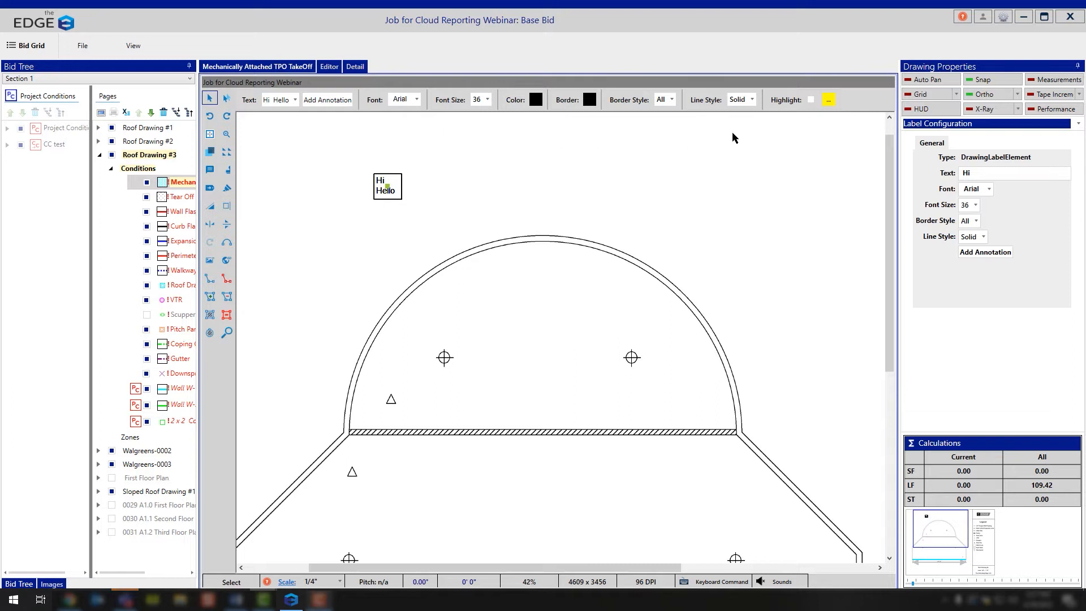
left_click(810, 99)
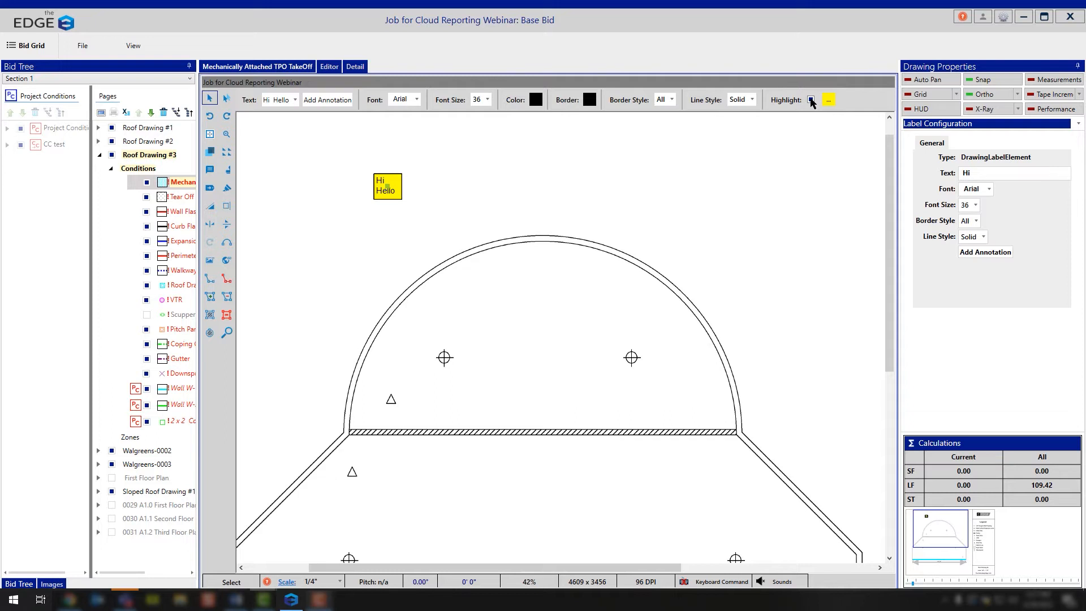
left_click(811, 100)
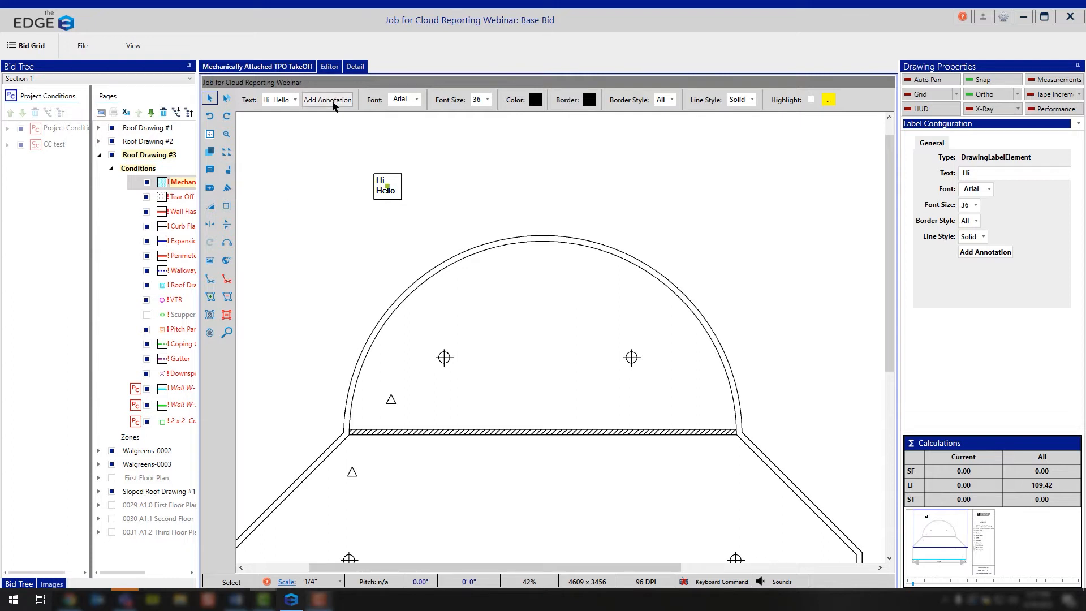
Step: Place the saved "Dumpster Here" annotation in the blank space beyond the curved roof's upper-right edge
left_click(227, 171)
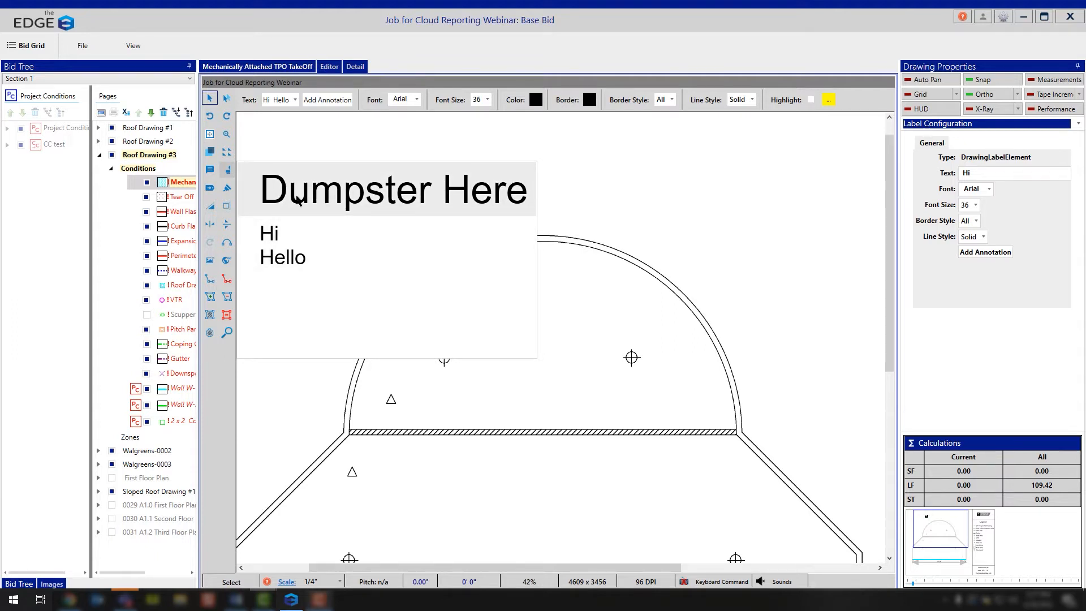
left_click(475, 192)
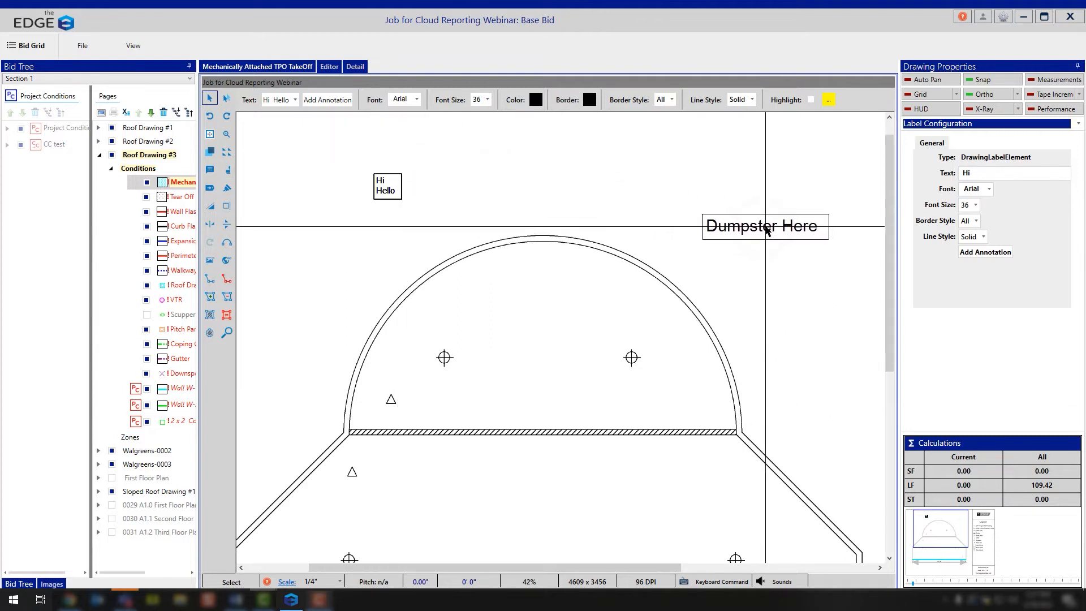
left_click(765, 212)
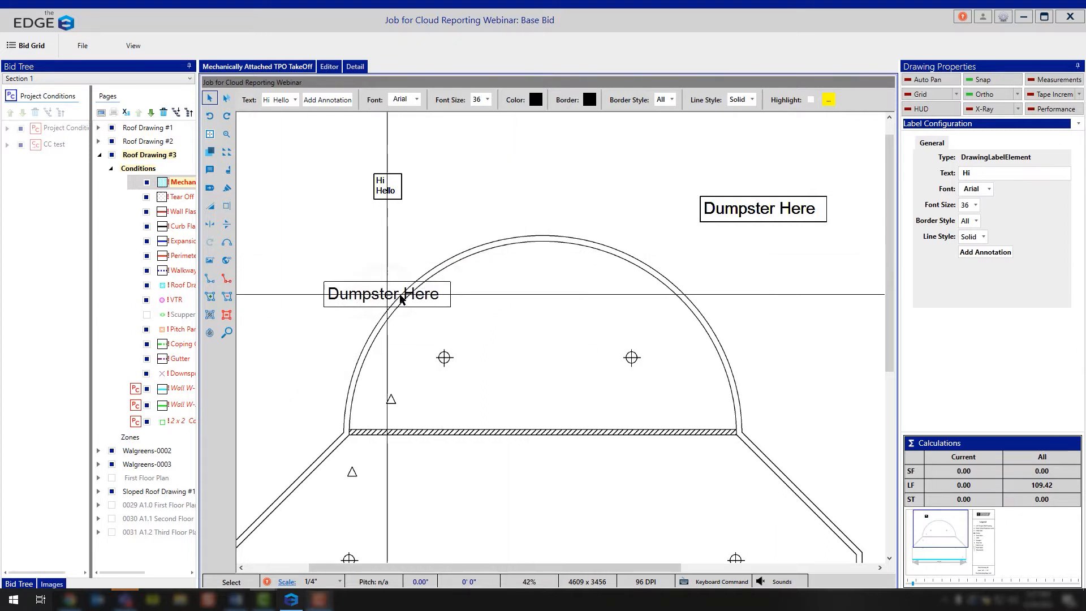
key("Escape")
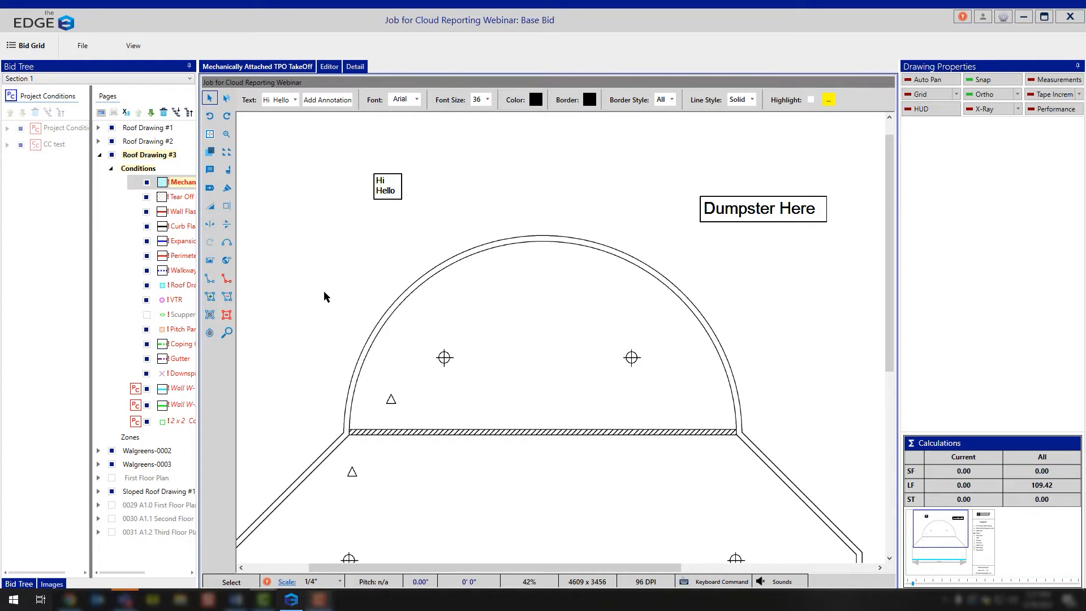
Step: Draw an arrow between the "Hi Hello" annotation and the curved roof edge, with its arrowhead at the roof
left_click(211, 190)
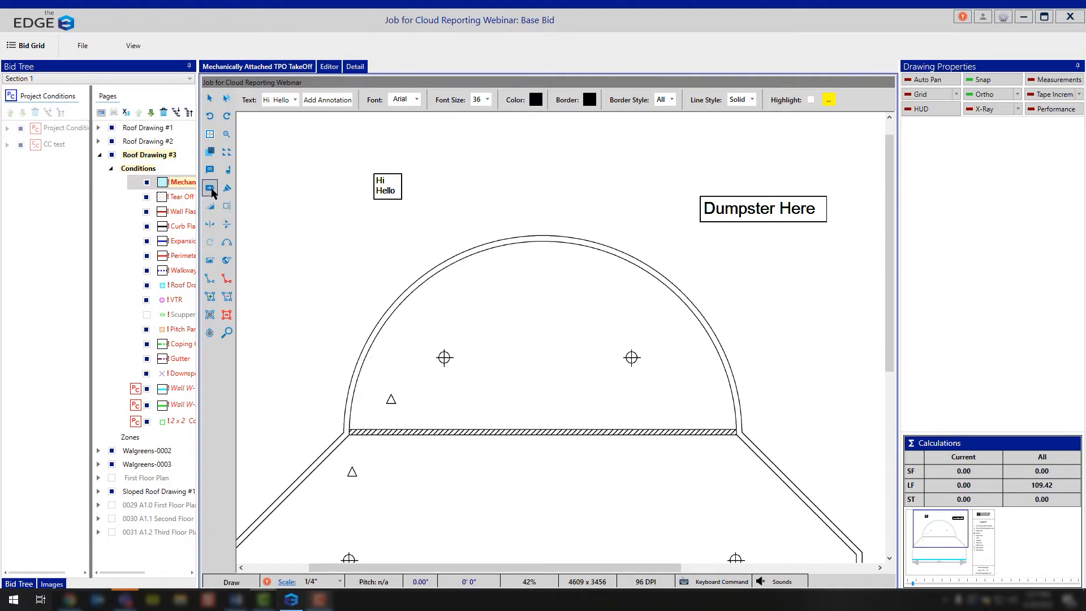
left_click(445, 252)
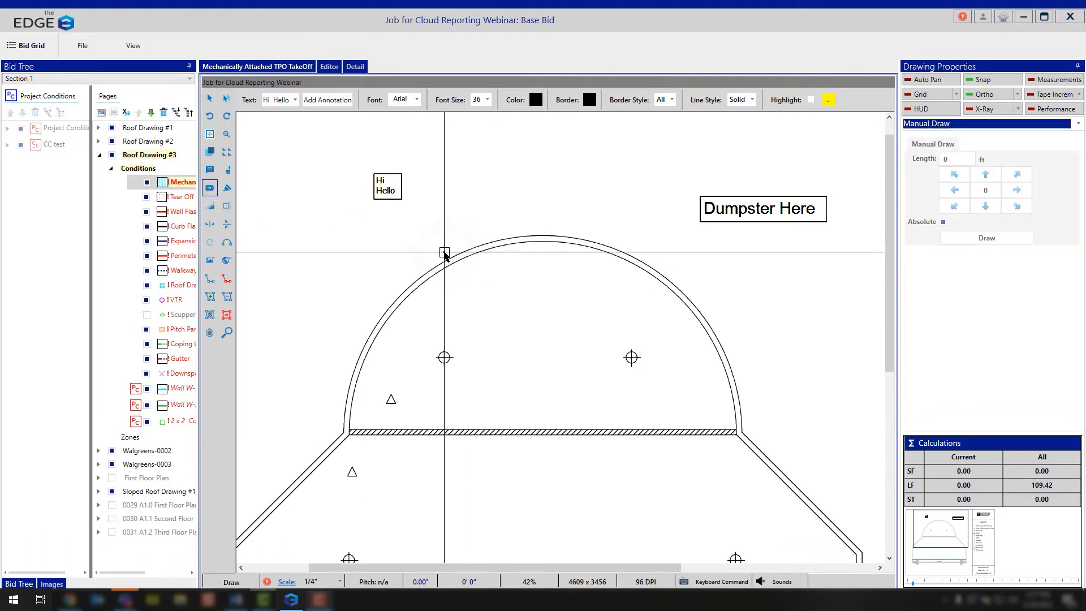
left_click(398, 204)
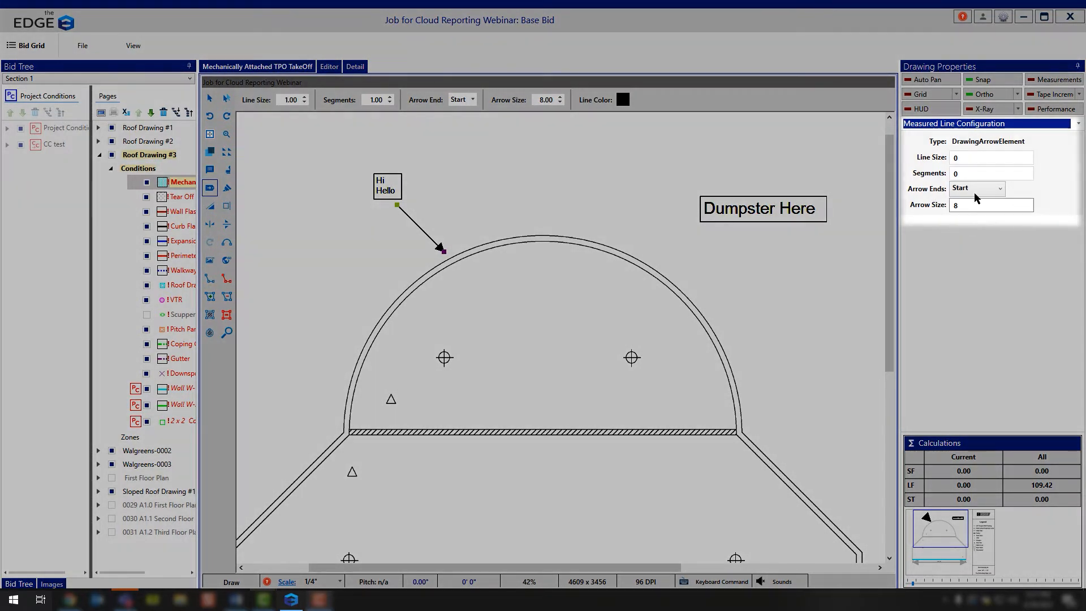
Step: Examine the arrow-end options available for the new arrow
left_click(977, 205)
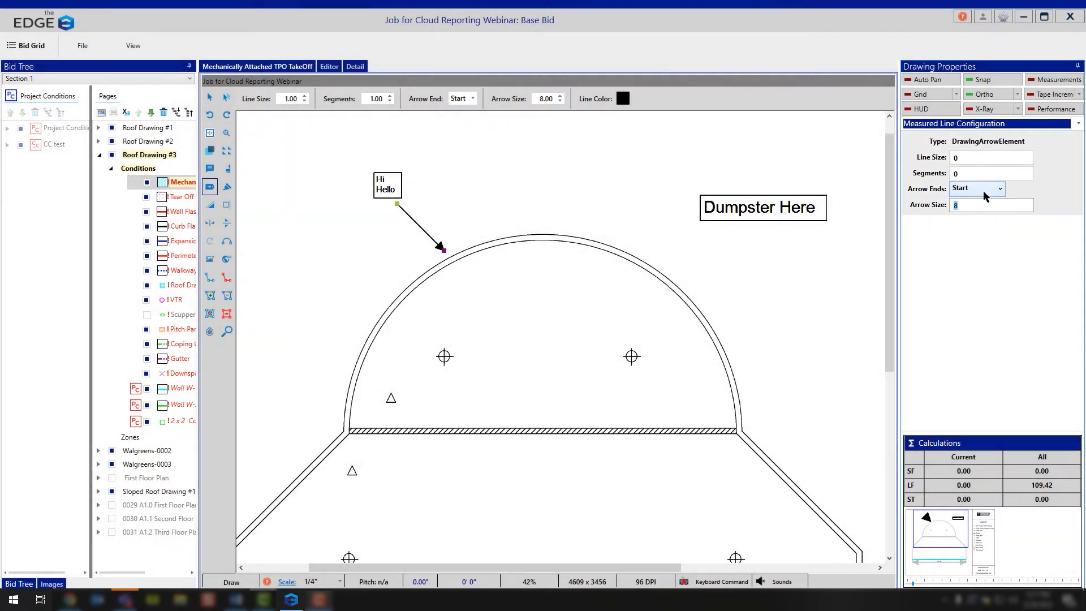
left_click(983, 191)
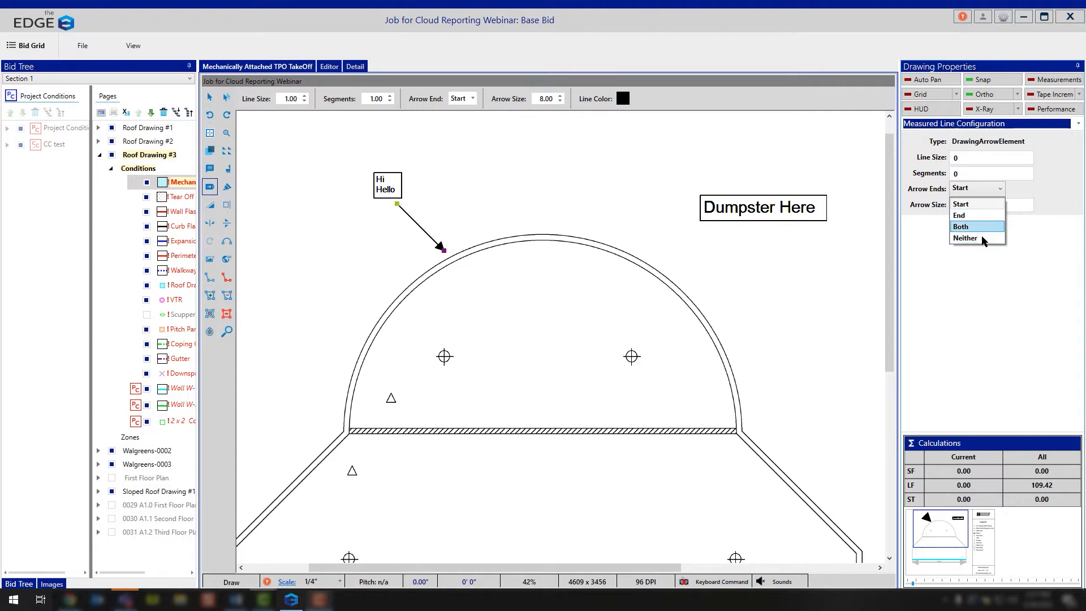
left_click(1054, 191)
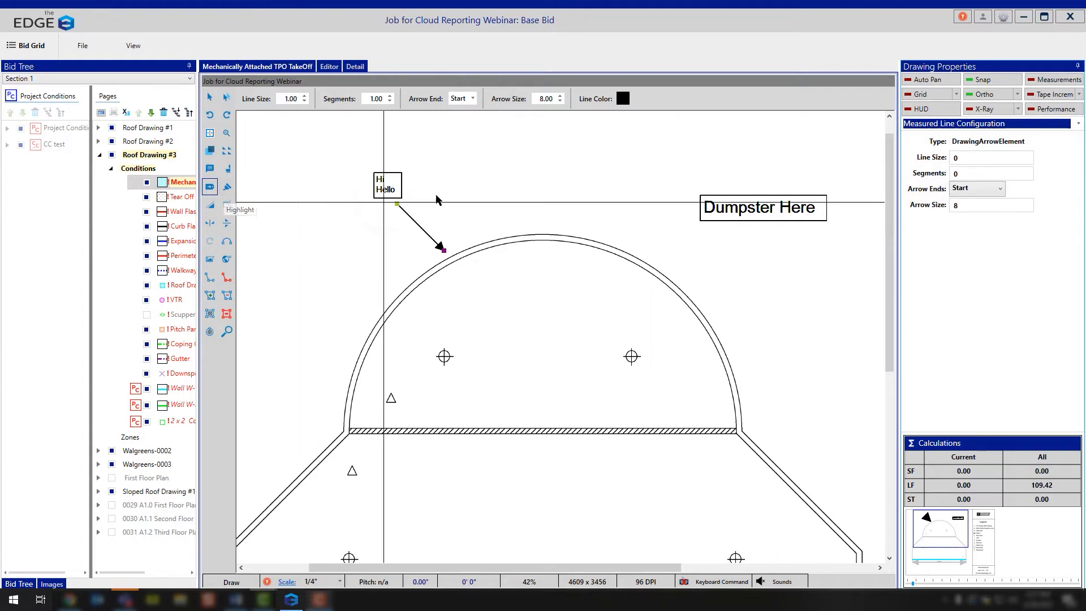
Step: Highlight the entire legend, from its heading down to the Downspout entry, with a yellow rectangle
scroll(561, 245, "down", 2)
scroll(475, 201, "up", 1)
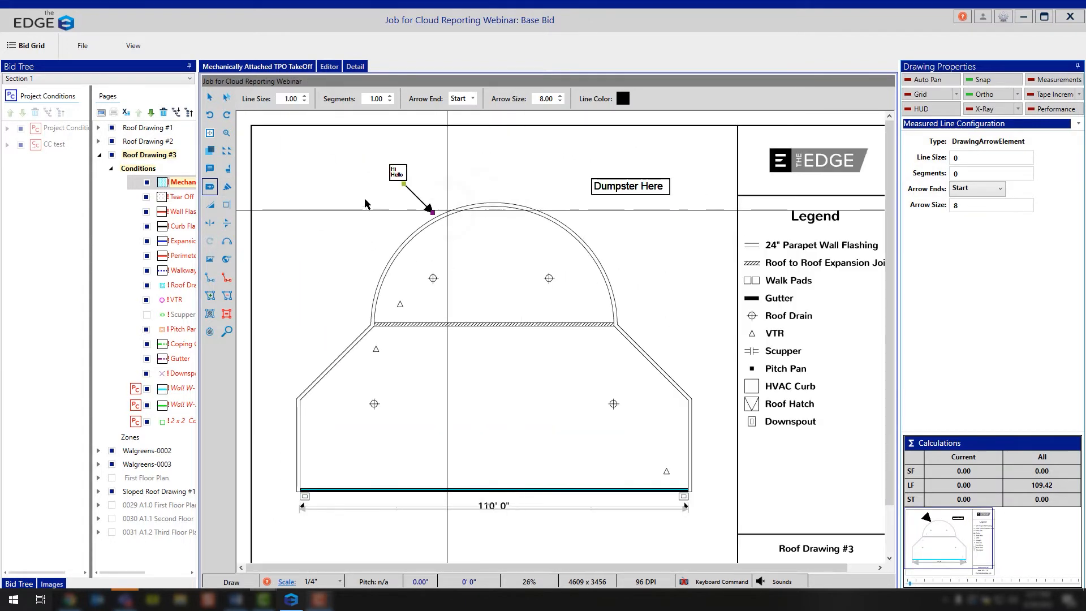
left_click(231, 192)
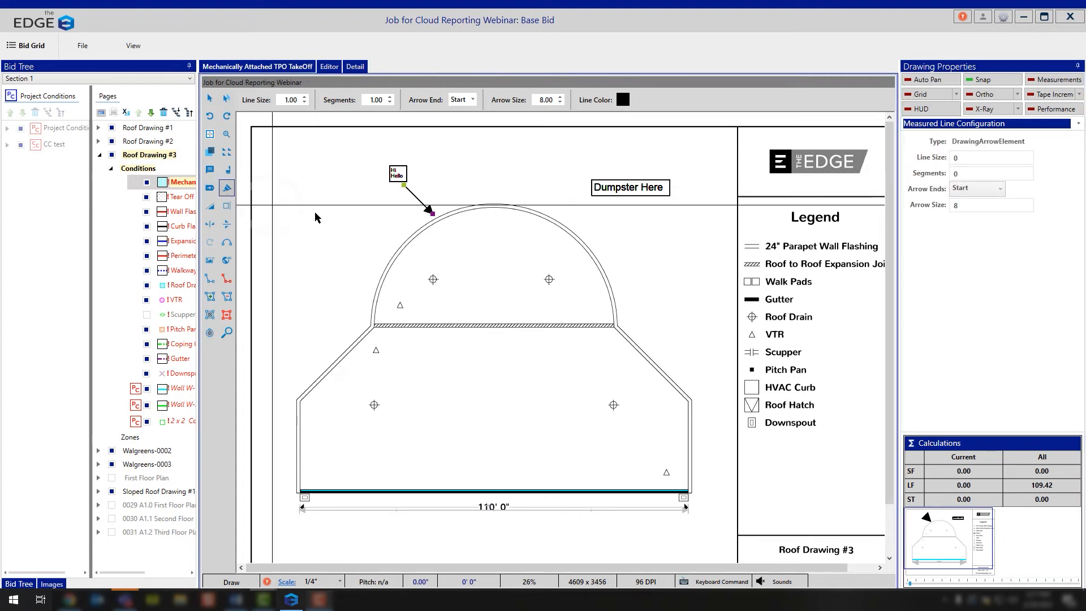
mouse_move(742, 208)
left_mouse_down()
mouse_move(832, 440)
mouse_move(881, 451)
mouse_move(870, 450)
left_mouse_up()
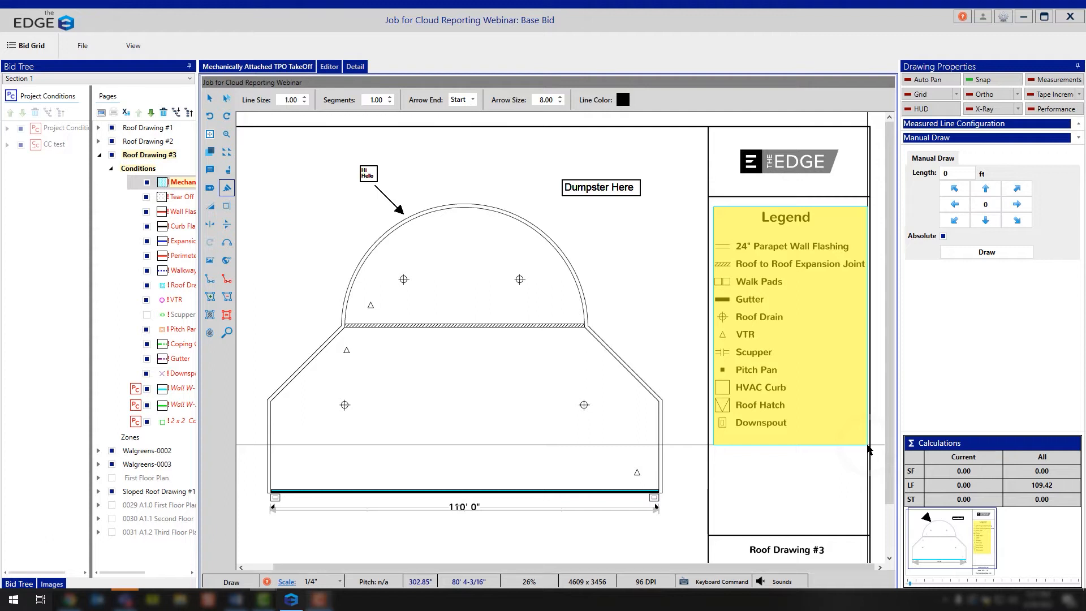
left_click(868, 445)
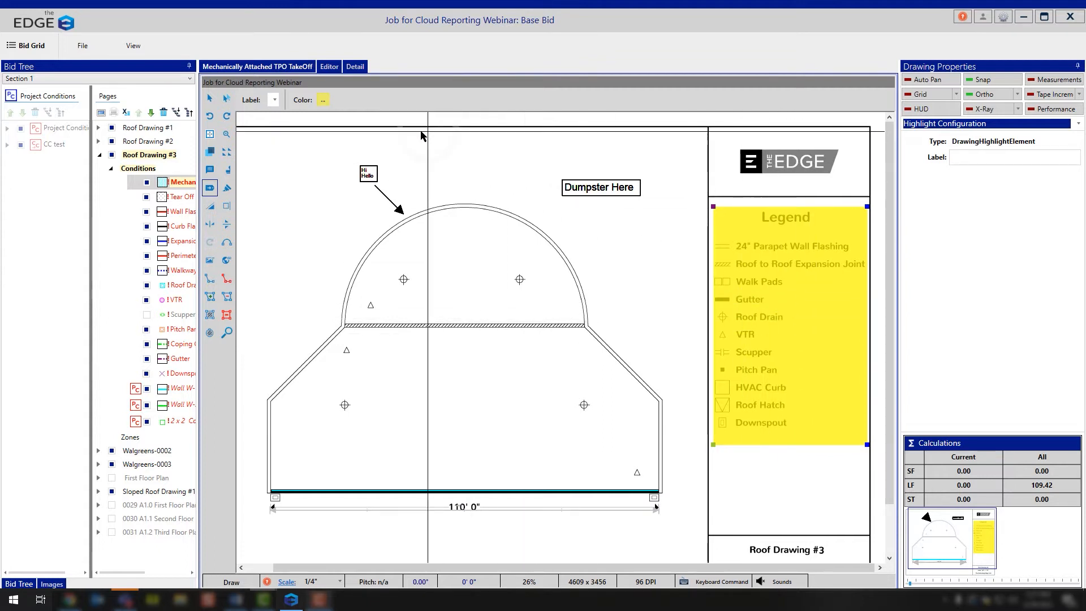
Step: Lighten the legend highlight's color to a paler yellow
left_click(324, 102)
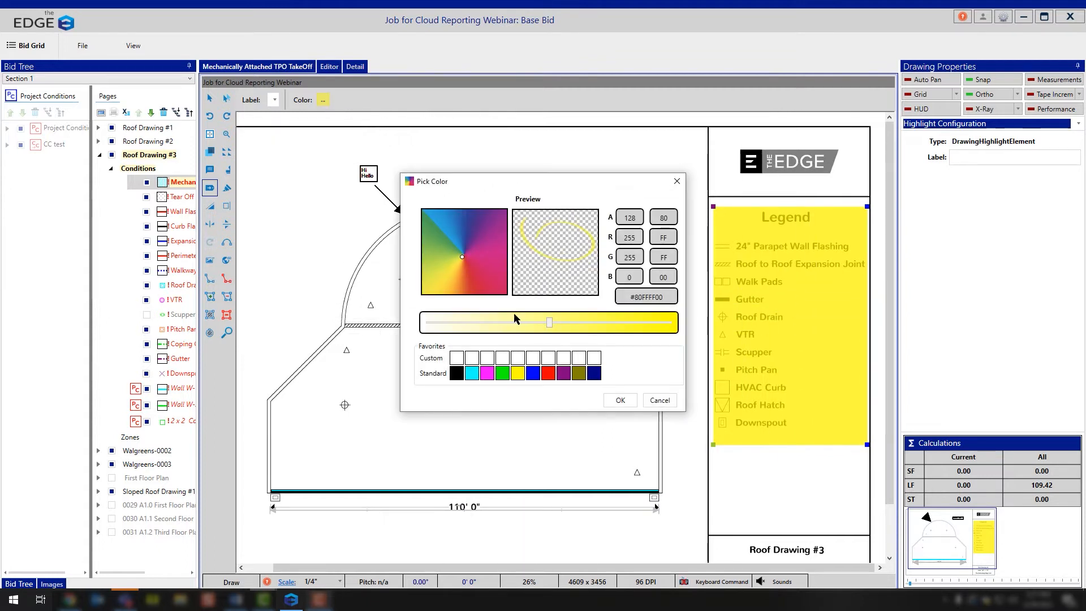
left_click_drag(551, 328, 489, 328)
left_click(620, 399)
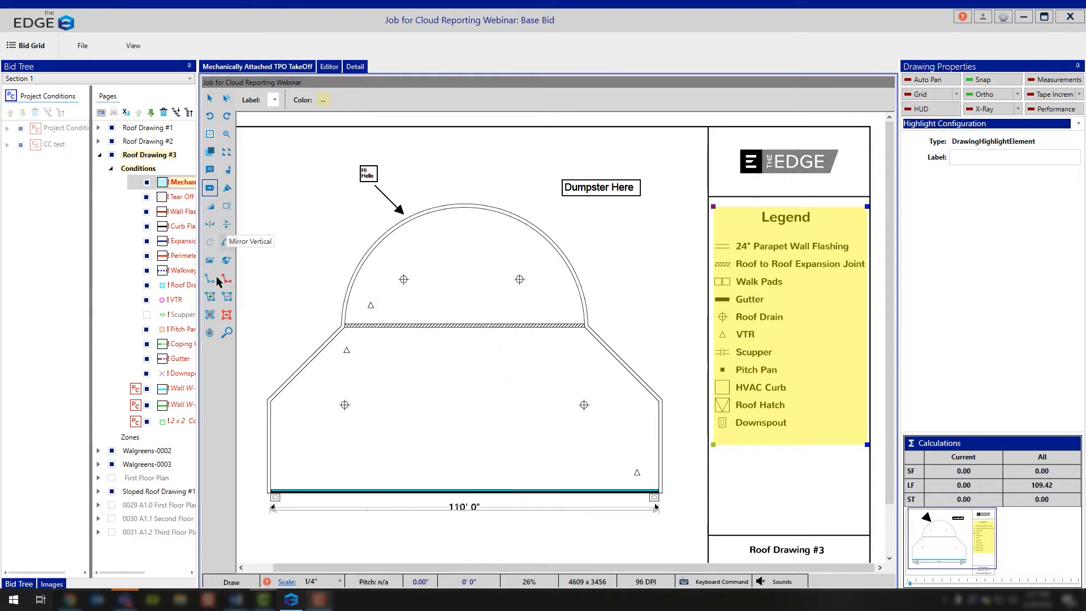
Step: Draw an L-shaped Mechanically Attached TPO area of about 512 SF inside the domed roof section
left_click(213, 298)
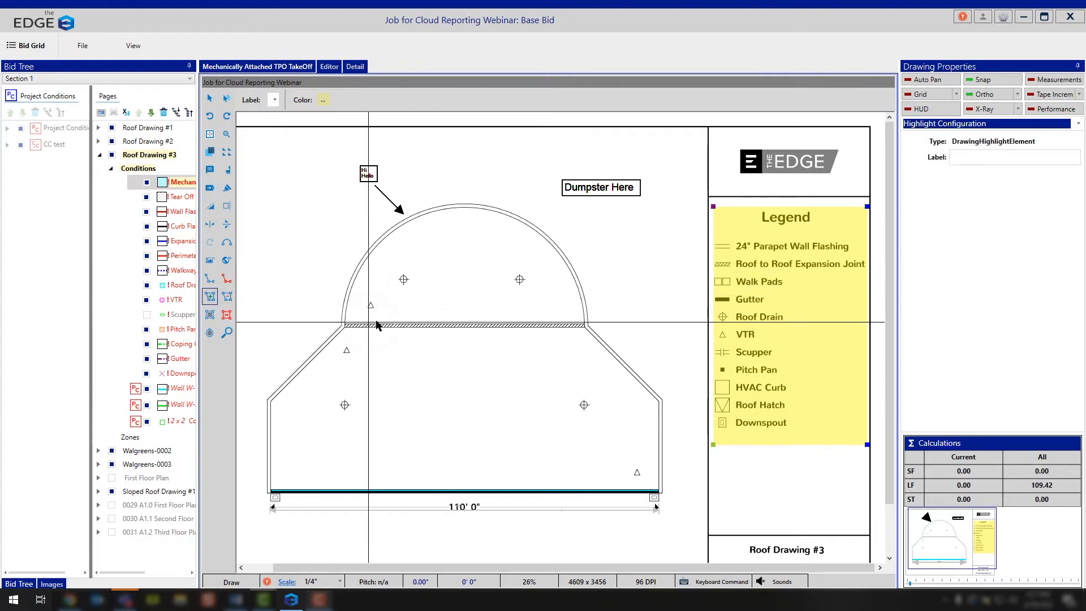
left_click(437, 279)
left_click(437, 240)
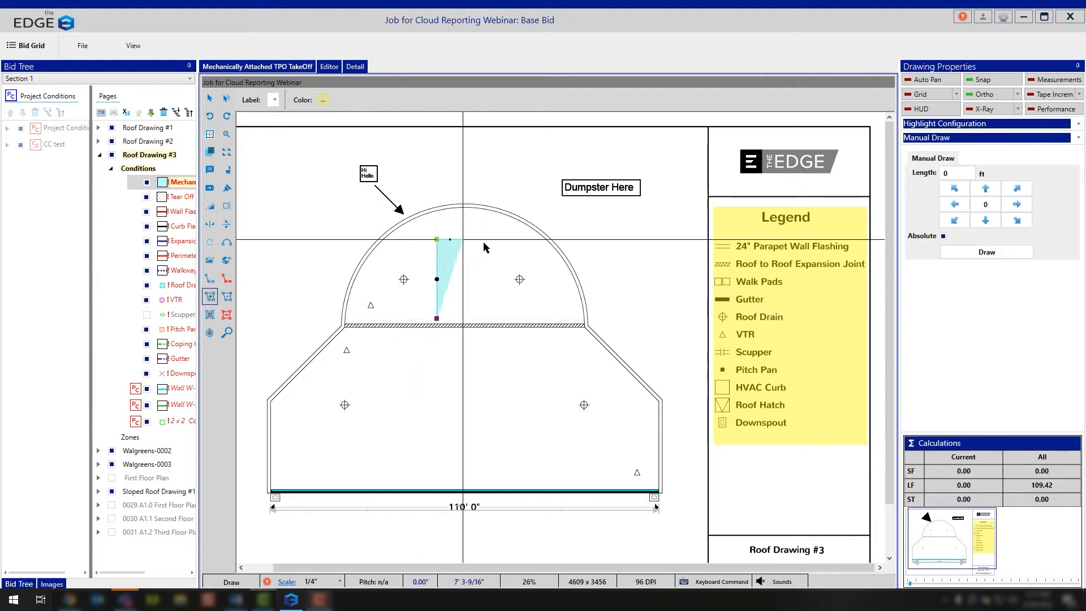
left_click(538, 239)
left_click(538, 287)
left_click(485, 287)
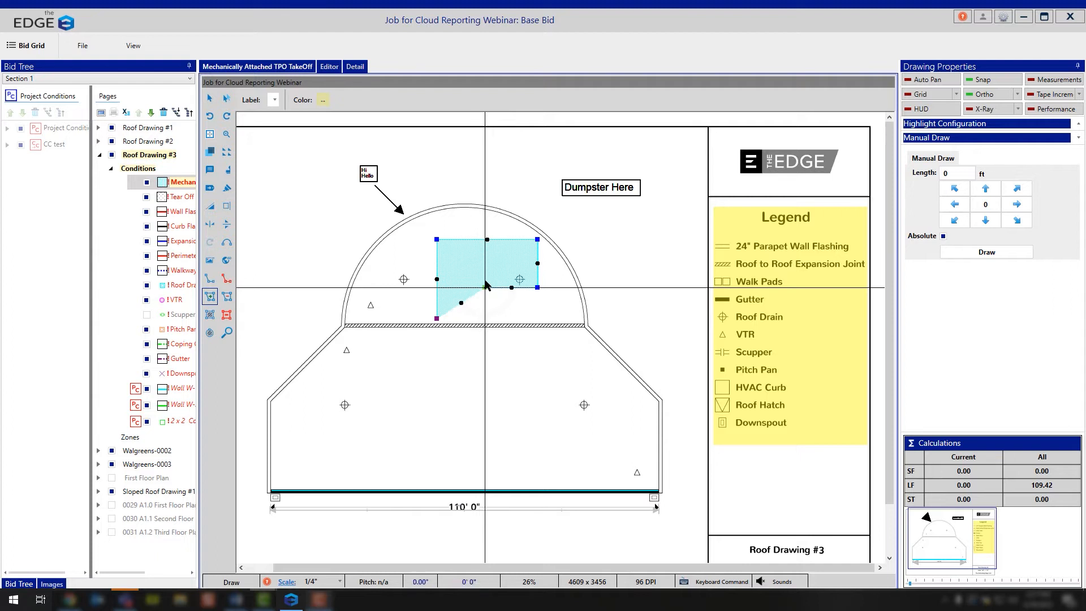
double_click(485, 319)
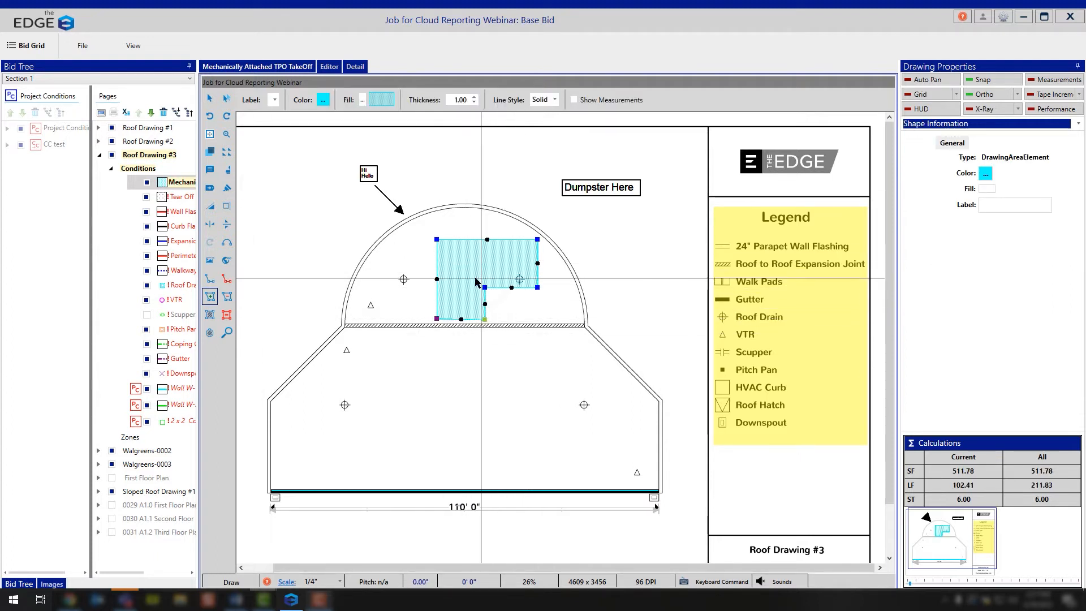
Step: Duplicate the L-shaped area, mirror the copy horizontally out past the original's vertical outer edge, and mirror it back onto the original
left_click(210, 225)
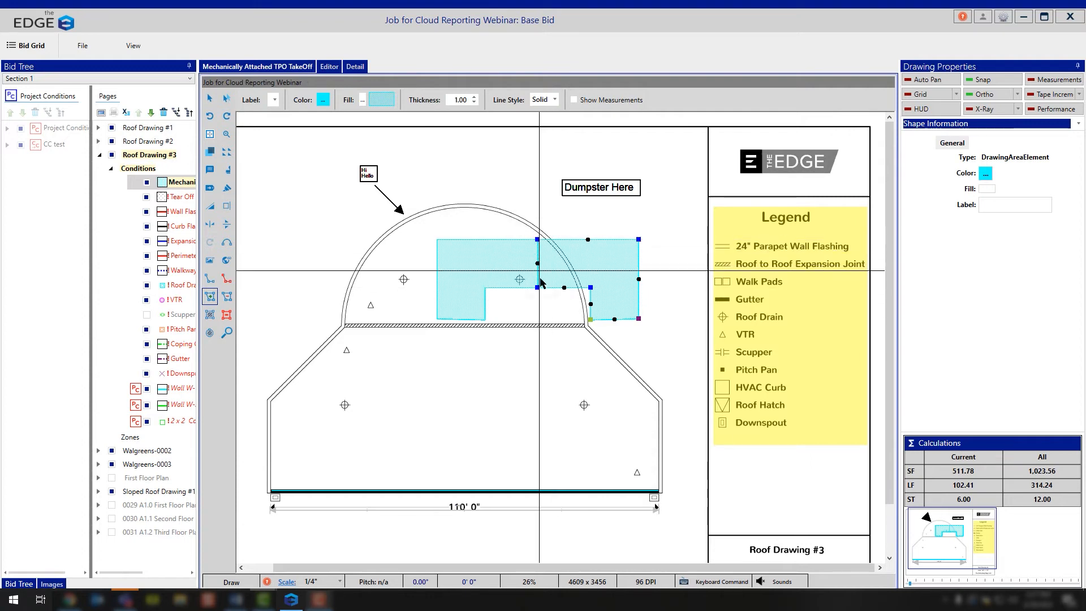
left_click(209, 225)
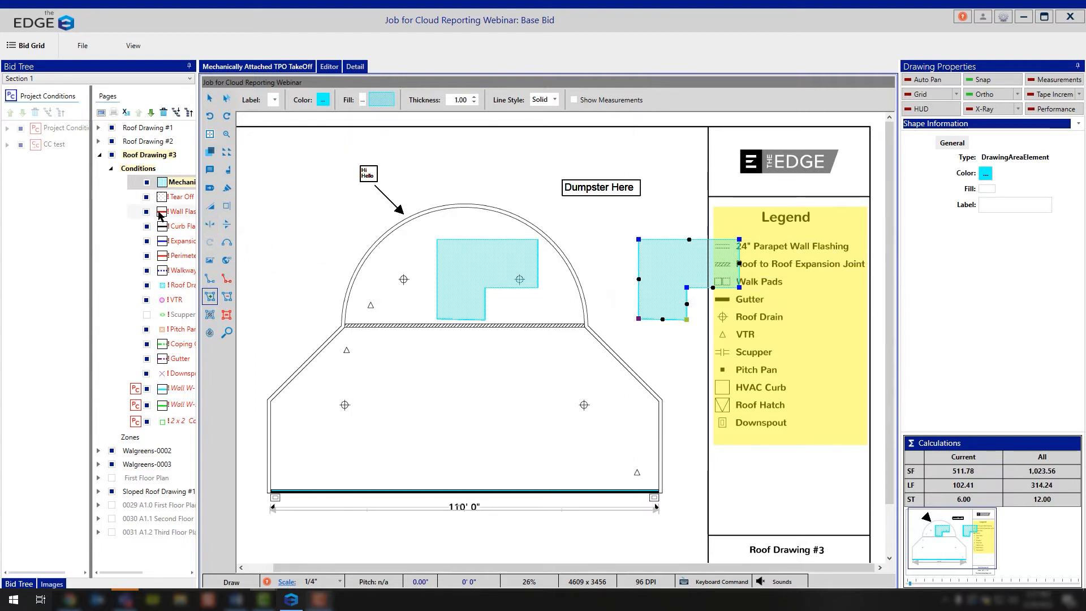
left_click(209, 225)
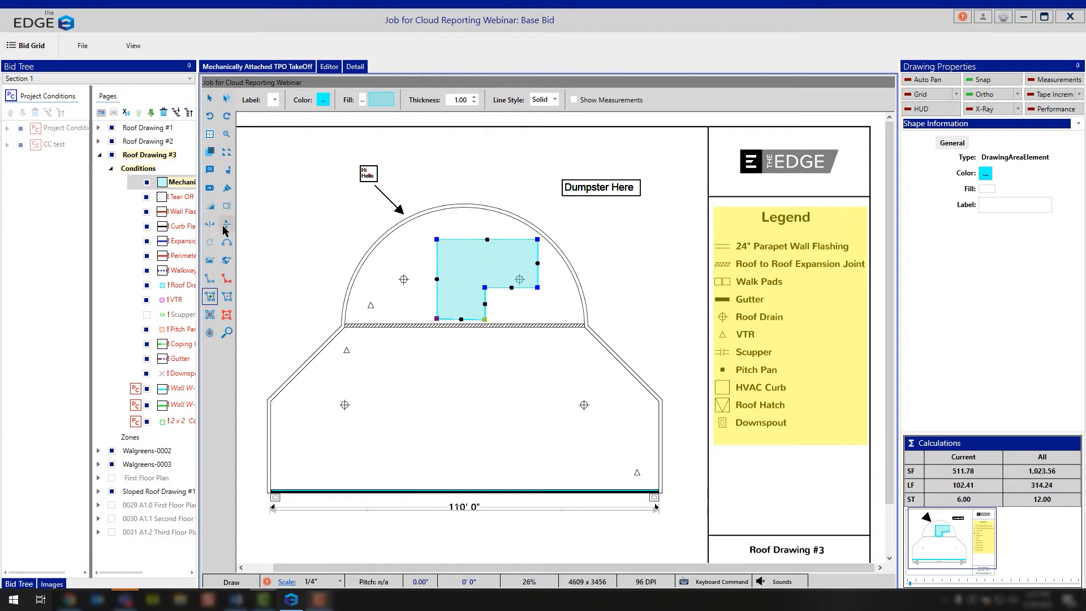
Step: Mirror the copied L-shaped area vertically across its upper edge and back, then across its lower edge and back
left_click(227, 226)
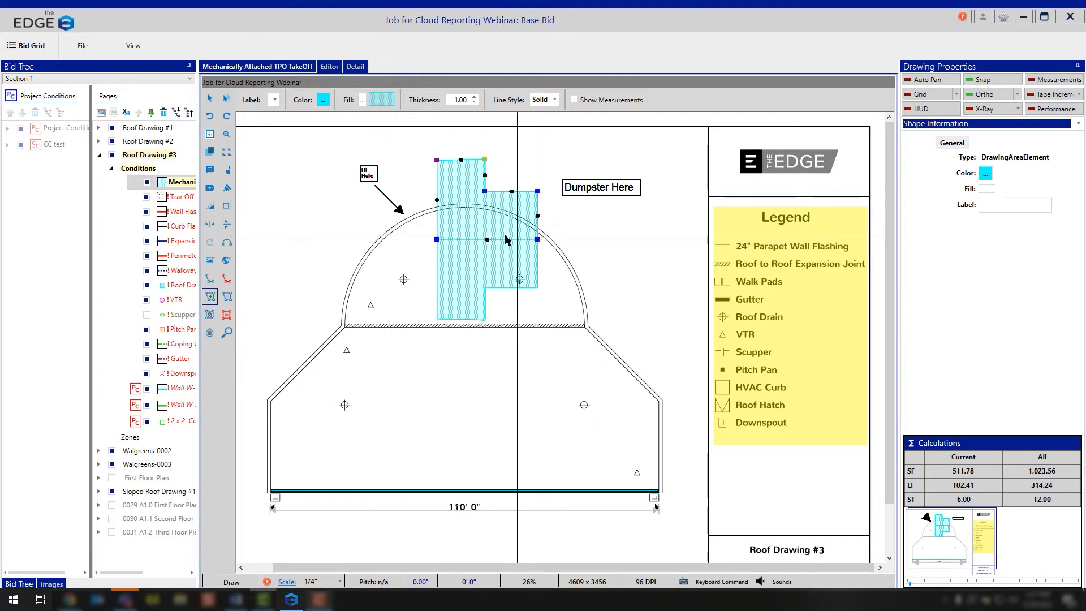
left_click(228, 228)
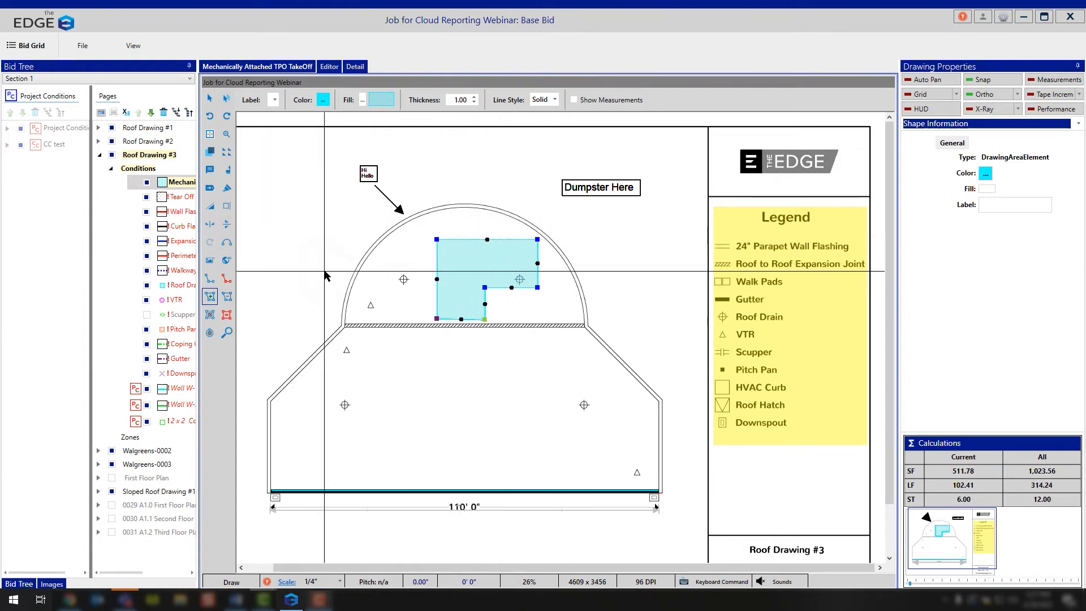
left_click(226, 225)
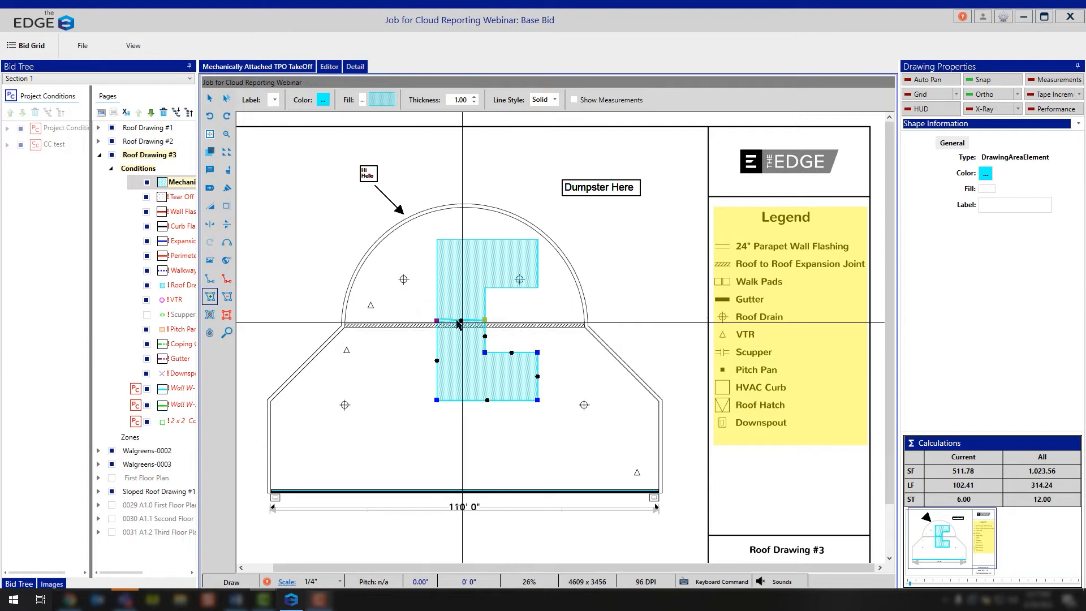
left_click(229, 225)
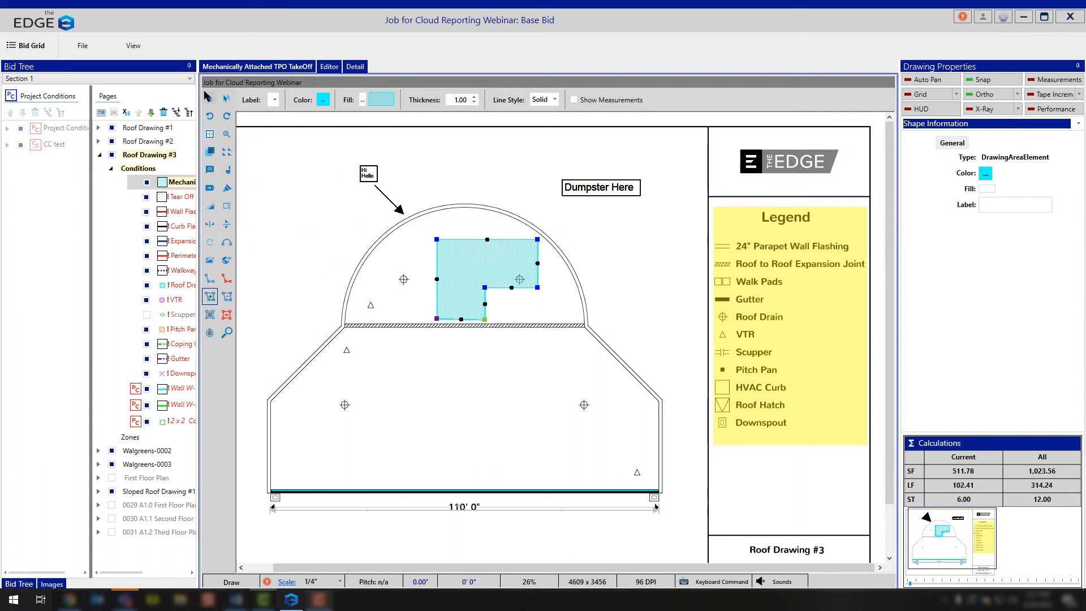
Step: Rotate the copied L-shaped area 90 degrees counterclockwise and move it onto the left end of the roof dome
left_click(207, 98)
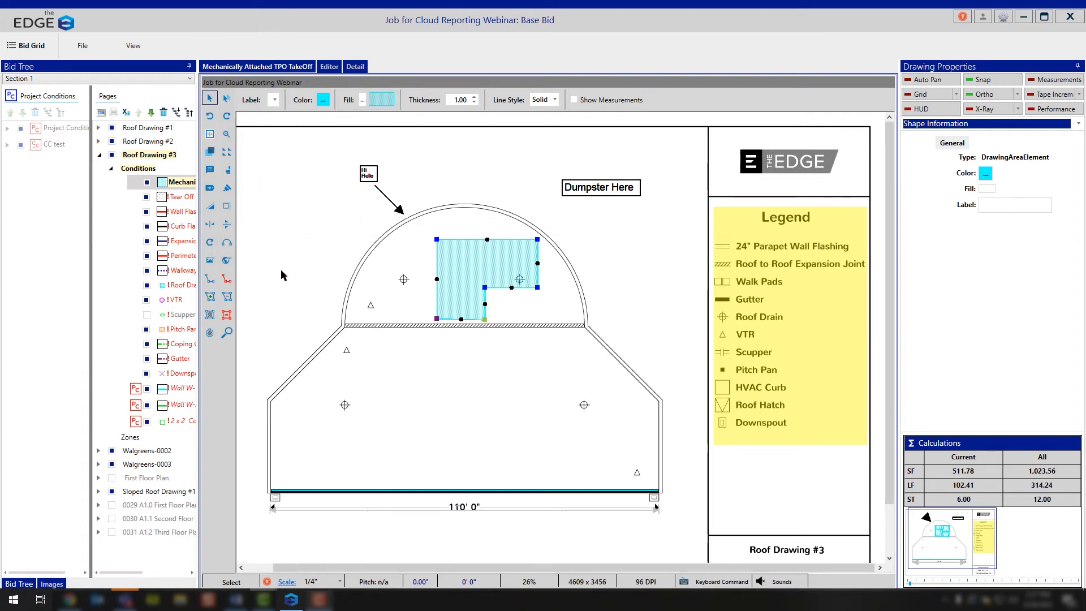
left_click_drag(512, 266, 486, 250)
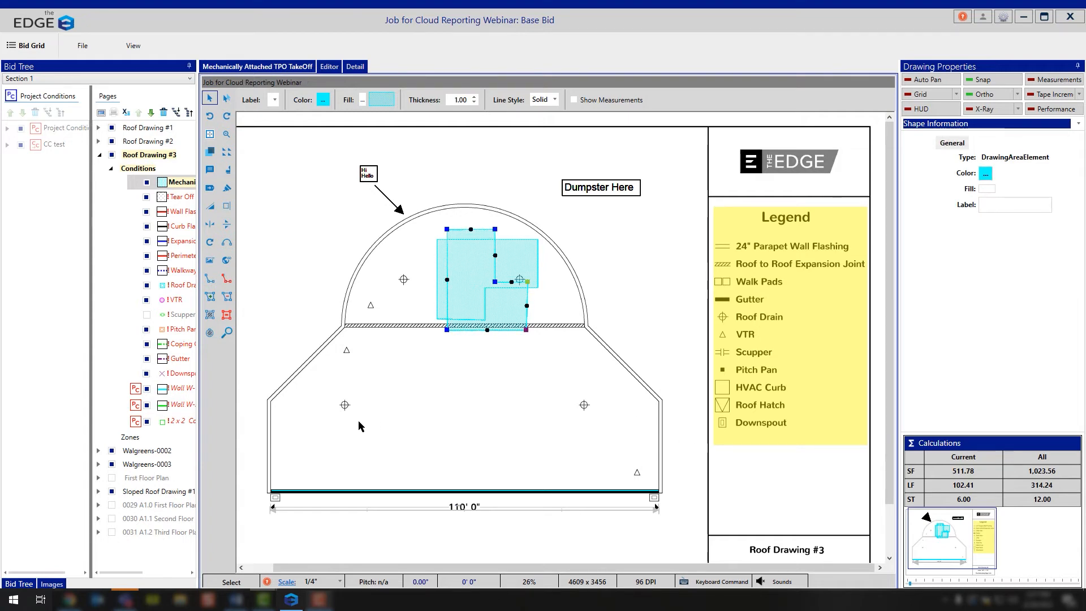
left_click_drag(458, 292, 367, 304)
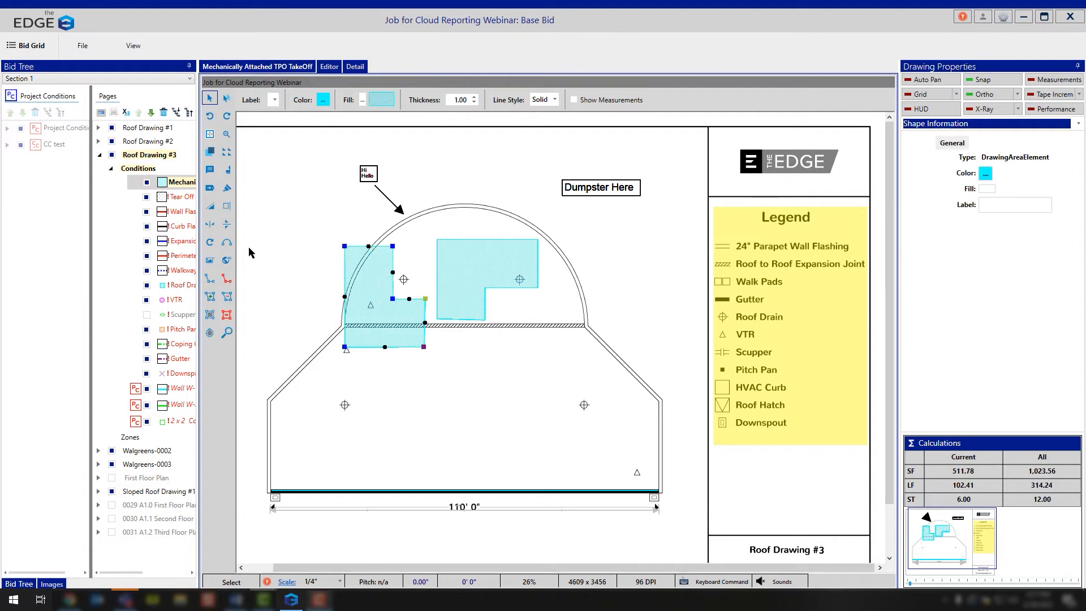
Step: Place an image hyperlink labeled "Detail" and linked to the Details image beside the "Dumpster Here" note
left_click(212, 263)
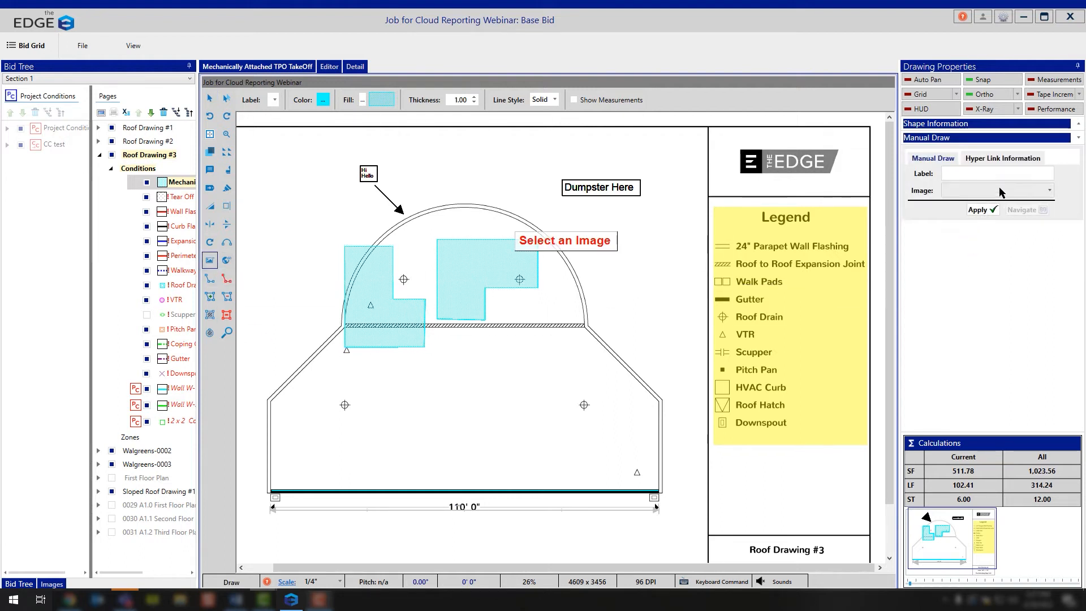
left_click(967, 173)
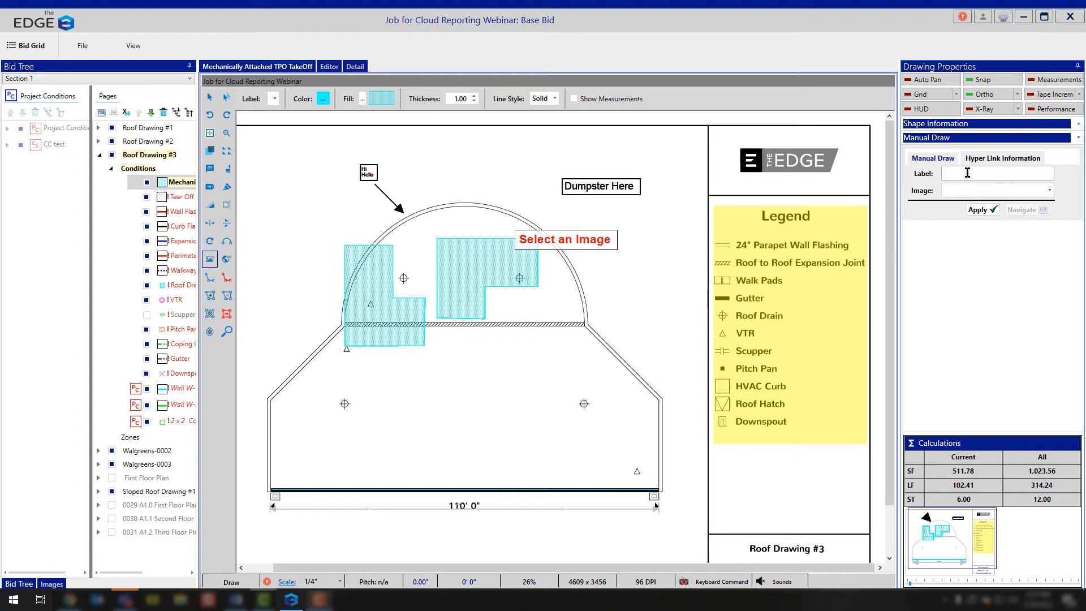
type("Detail")
left_click(982, 192)
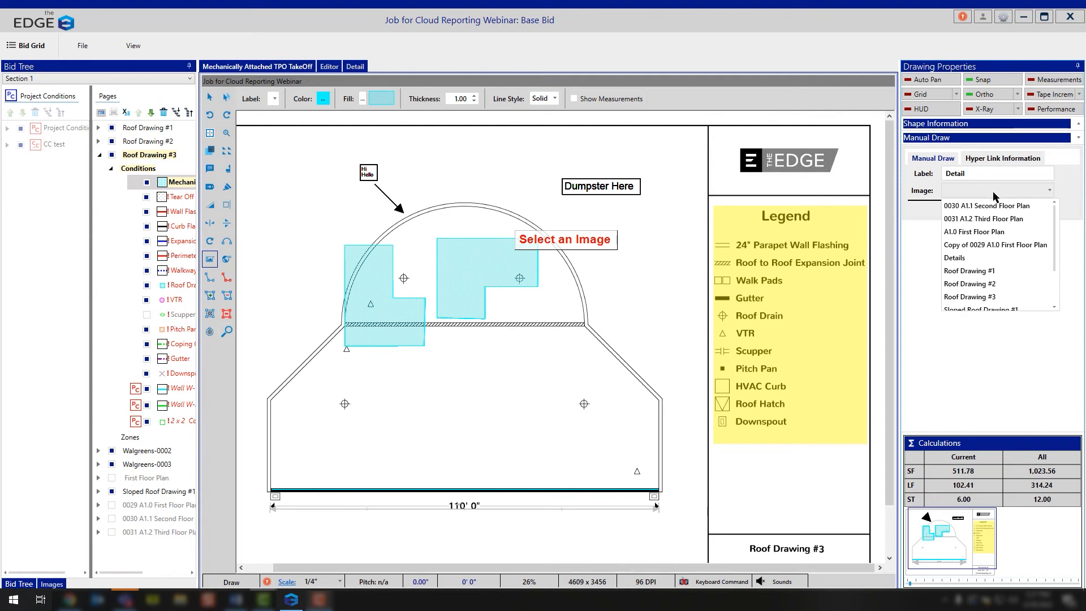
left_click(974, 258)
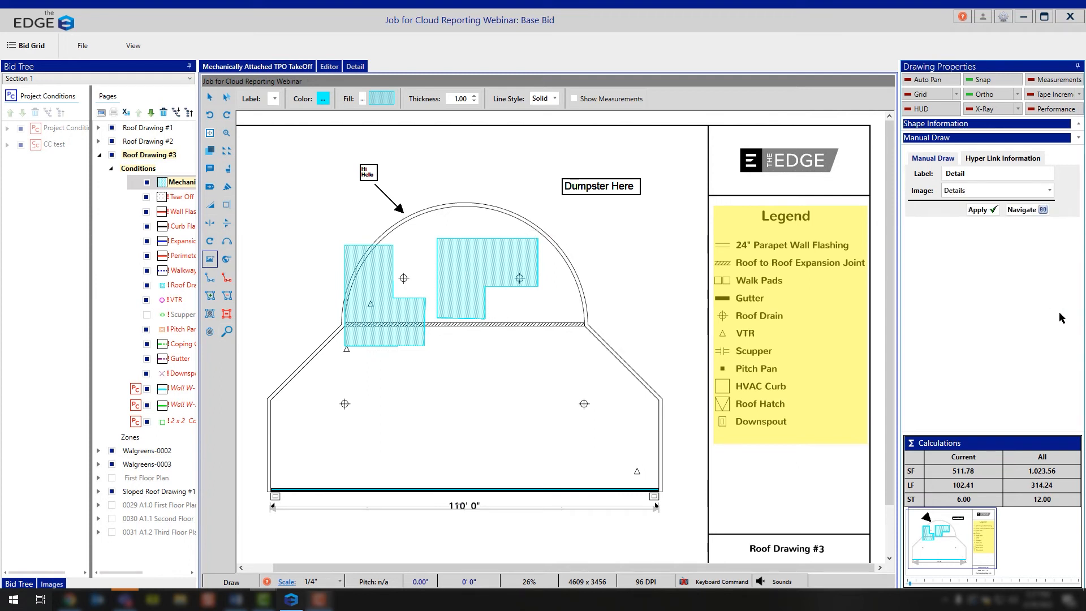
left_click(979, 209)
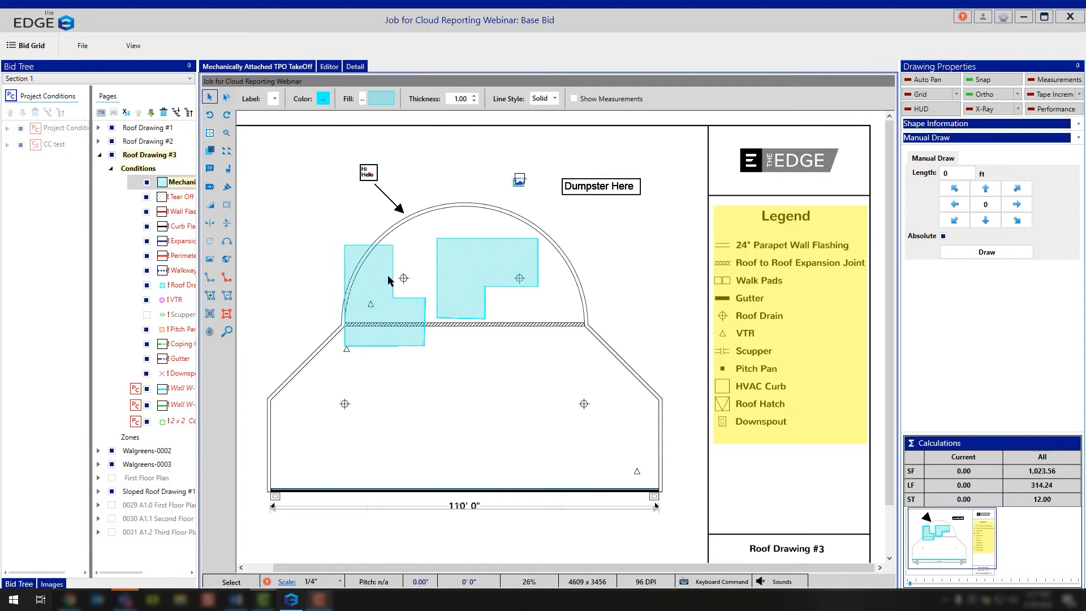
left_click(210, 96)
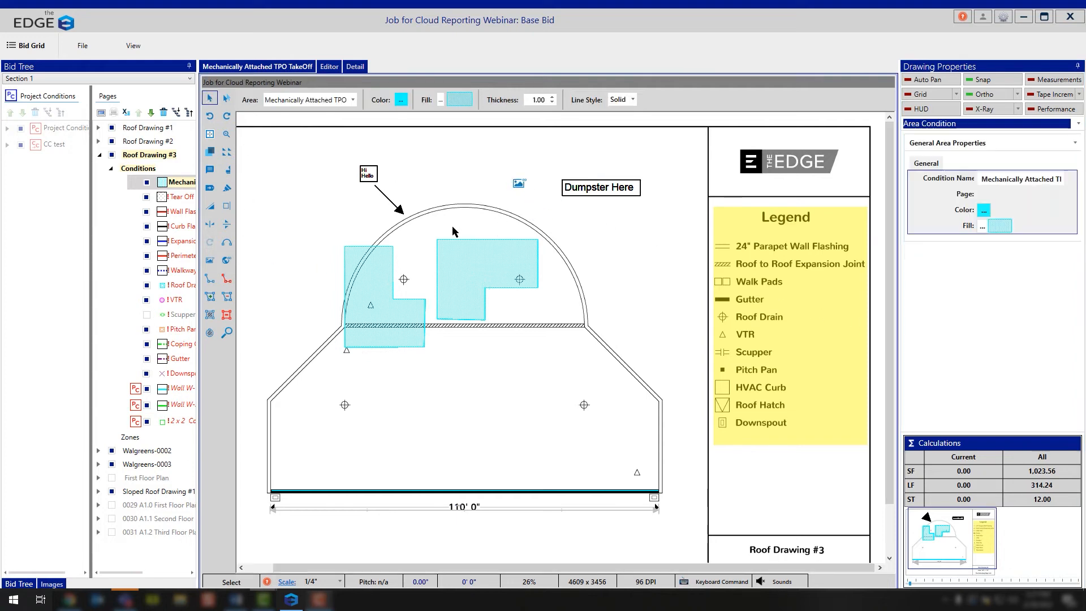
Step: Open the Details image through the "Detail" hyperlink to check it, and return to the roof drawing
scroll(480, 215, "down", 2)
left_click(501, 174)
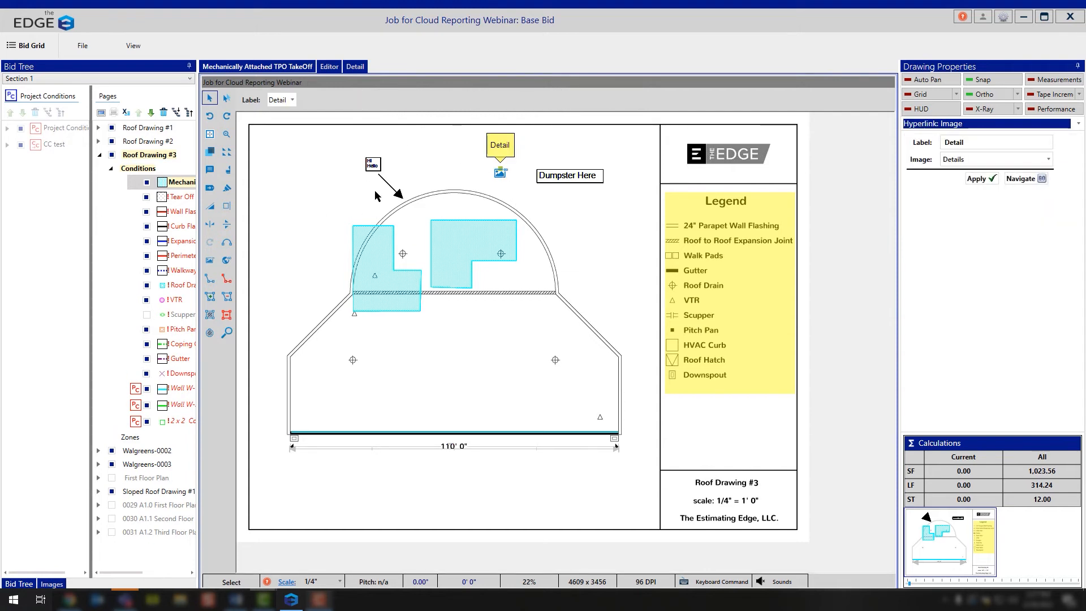
left_click(500, 171)
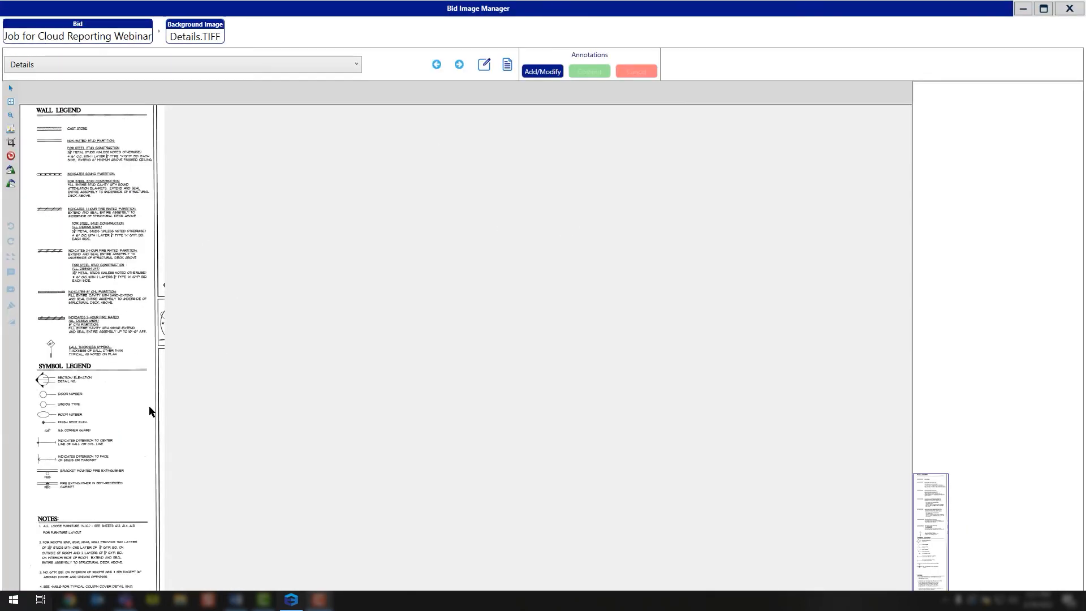
left_click(1069, 8)
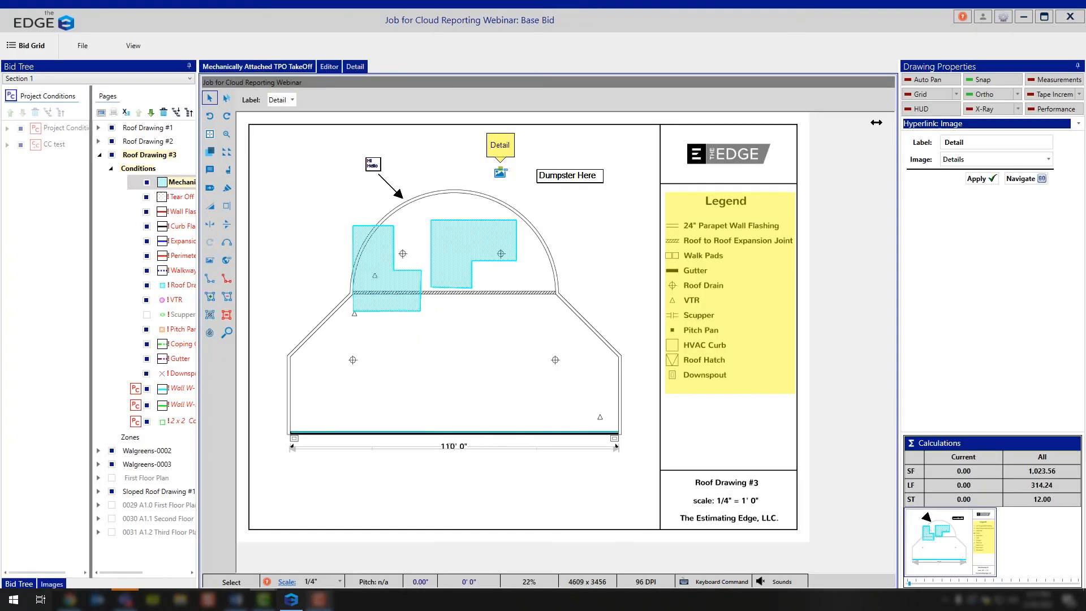
left_click(227, 261)
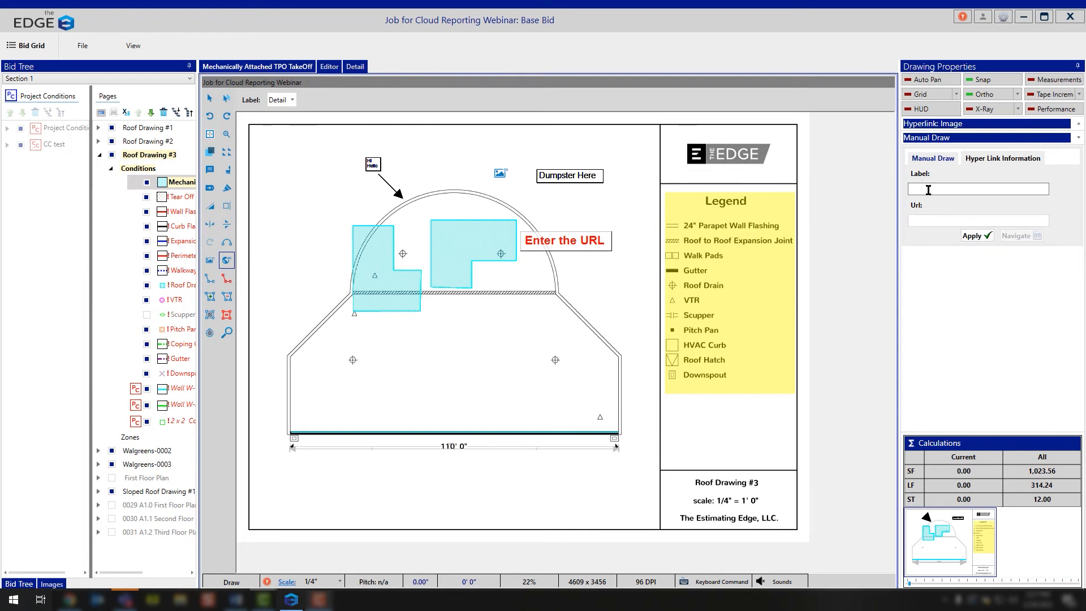
type("Tube Videos")
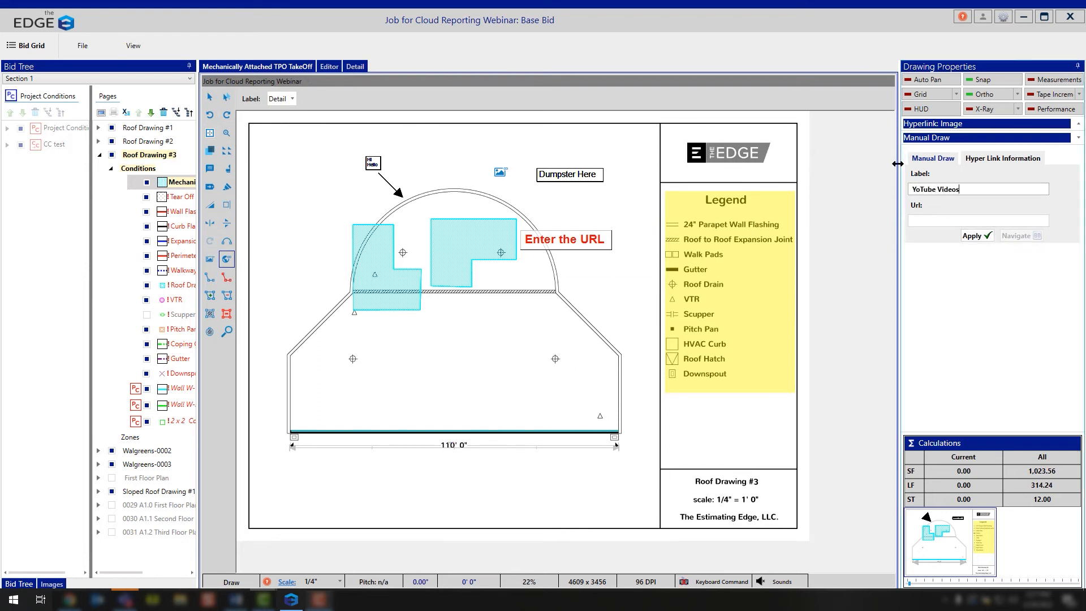
left_click(923, 189)
type("u")
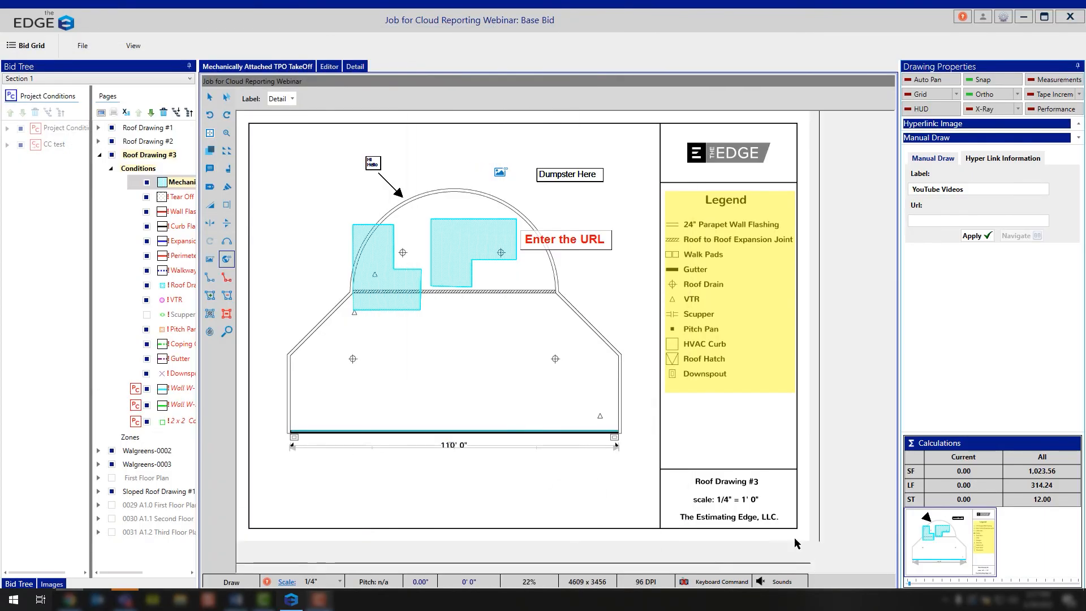
right_click(919, 223)
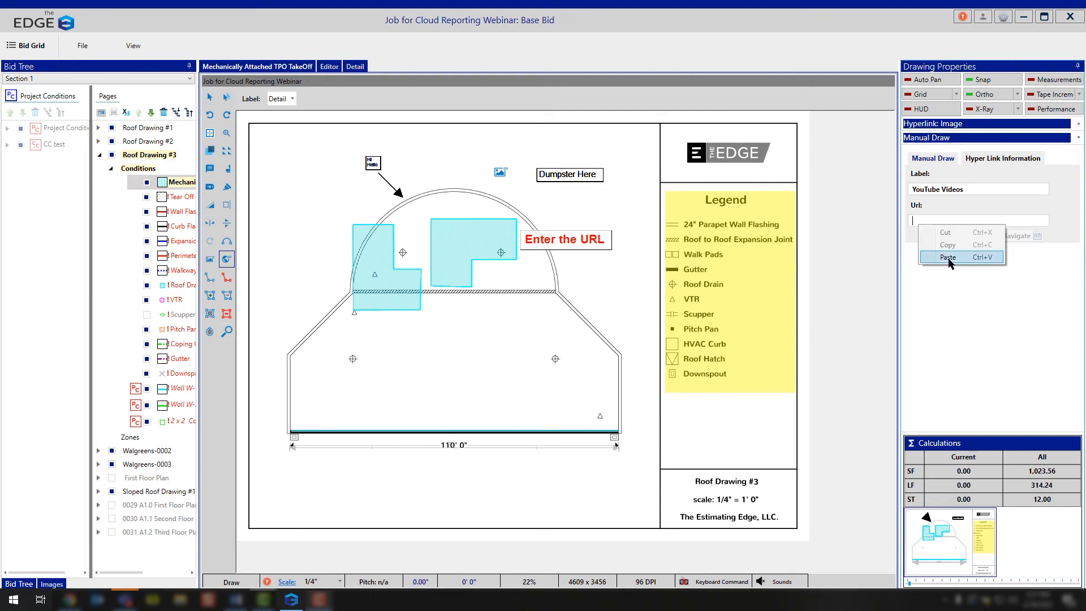
left_click(948, 258)
left_click(978, 239)
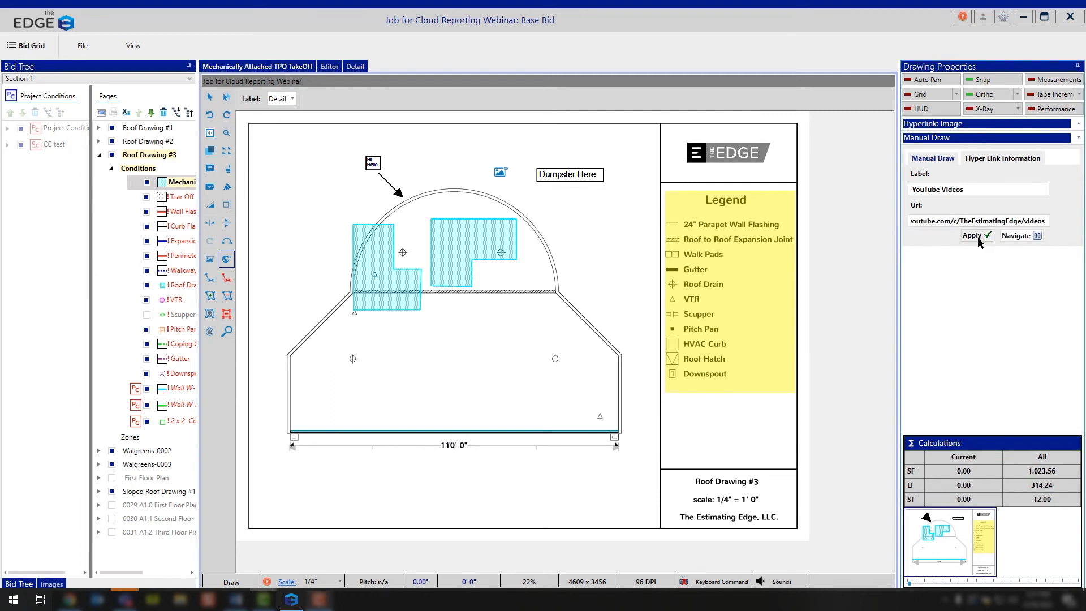
left_click(457, 169)
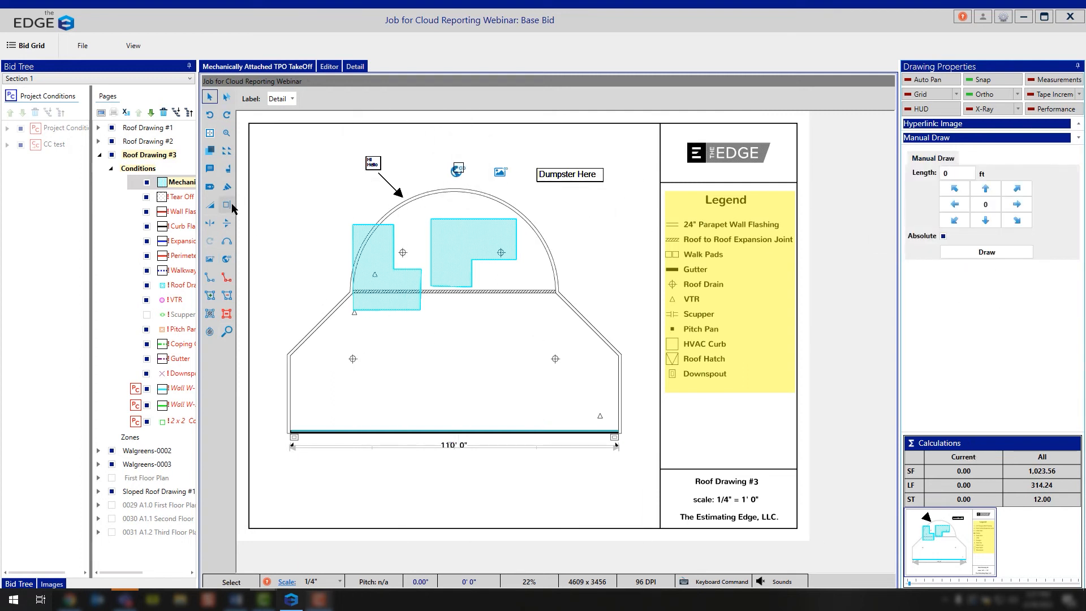
left_click(210, 98)
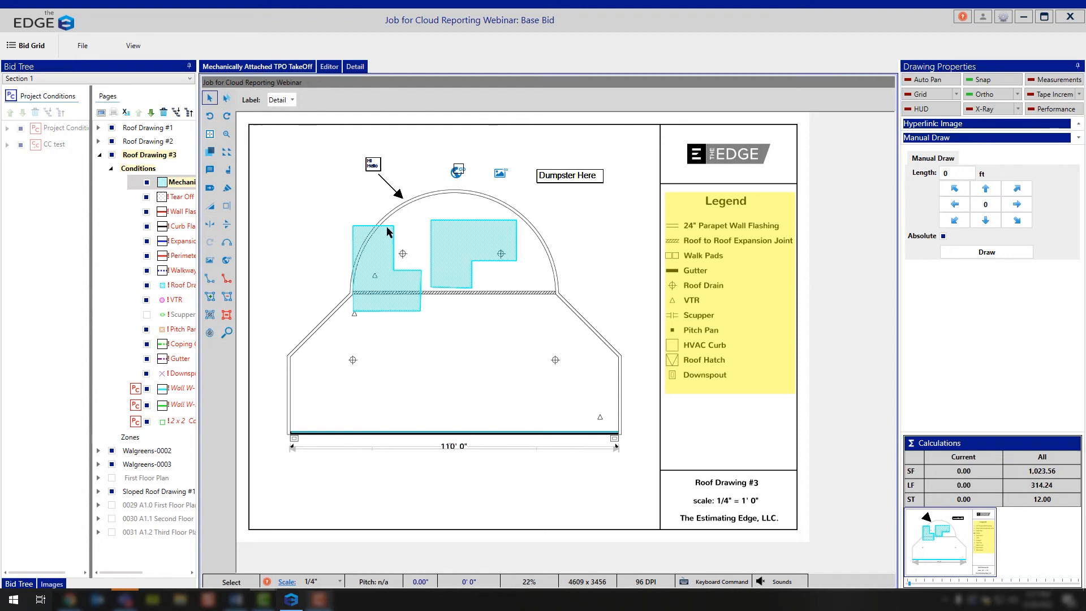
left_click(331, 188)
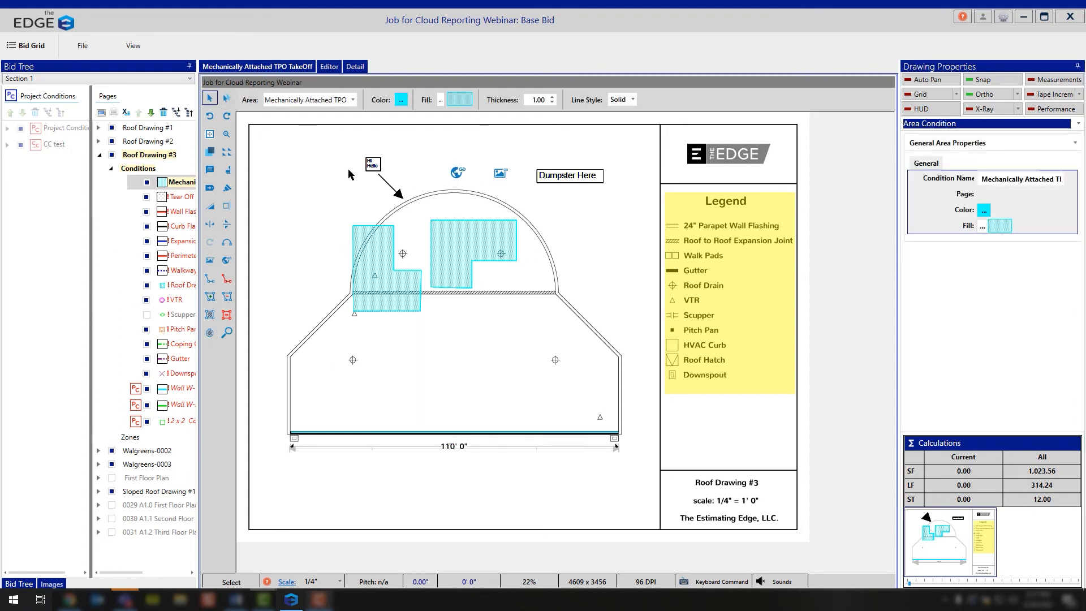
Step: Open the "YouTube Videos" hyperlink in the browser to check the linked page, and close the browser
left_click(460, 173)
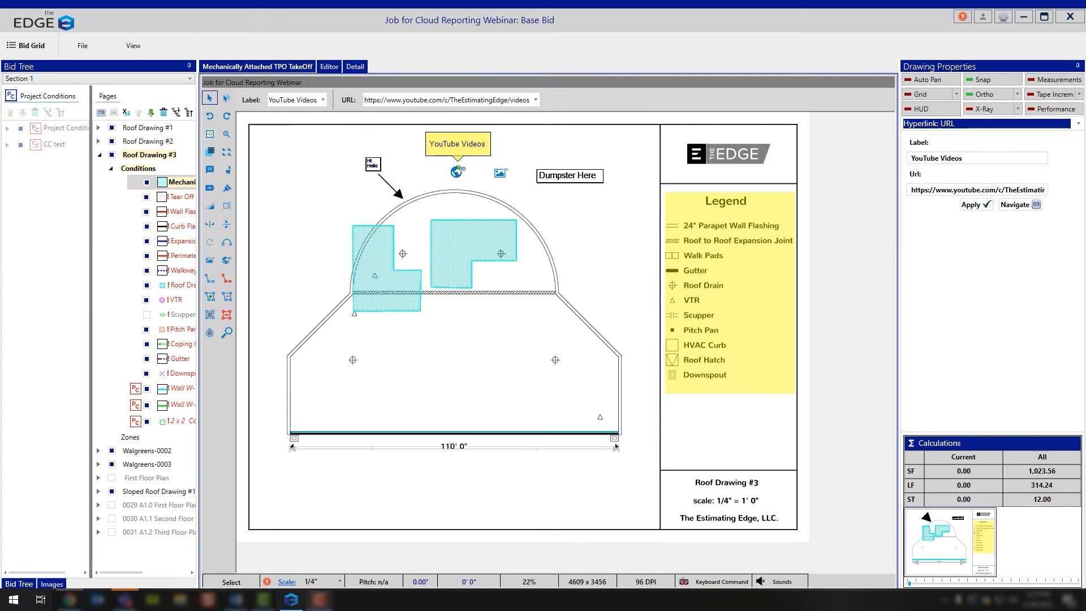
double_click(457, 171)
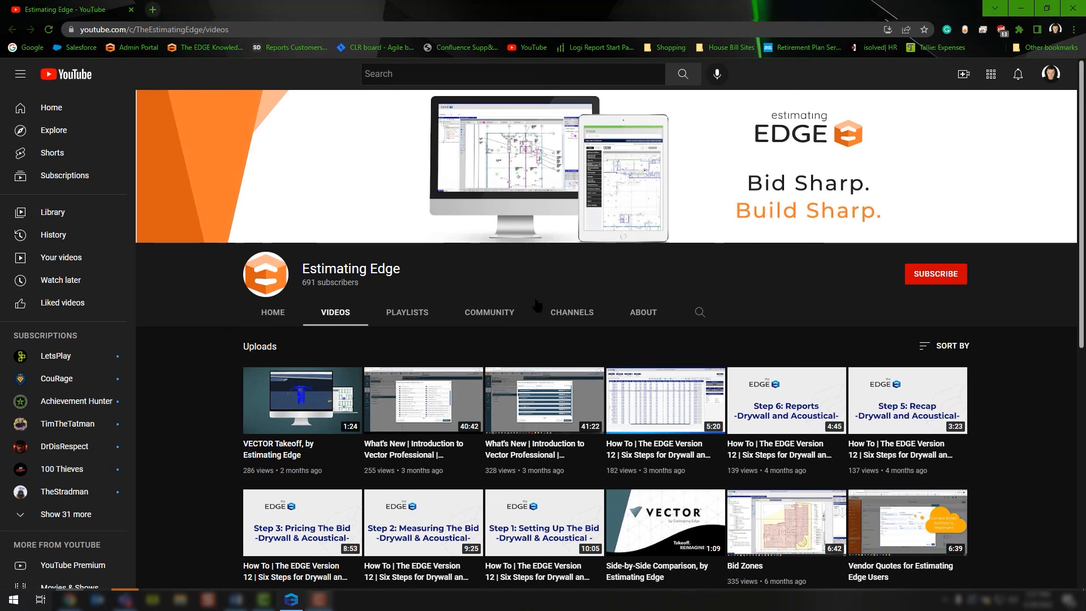
left_click(1074, 8)
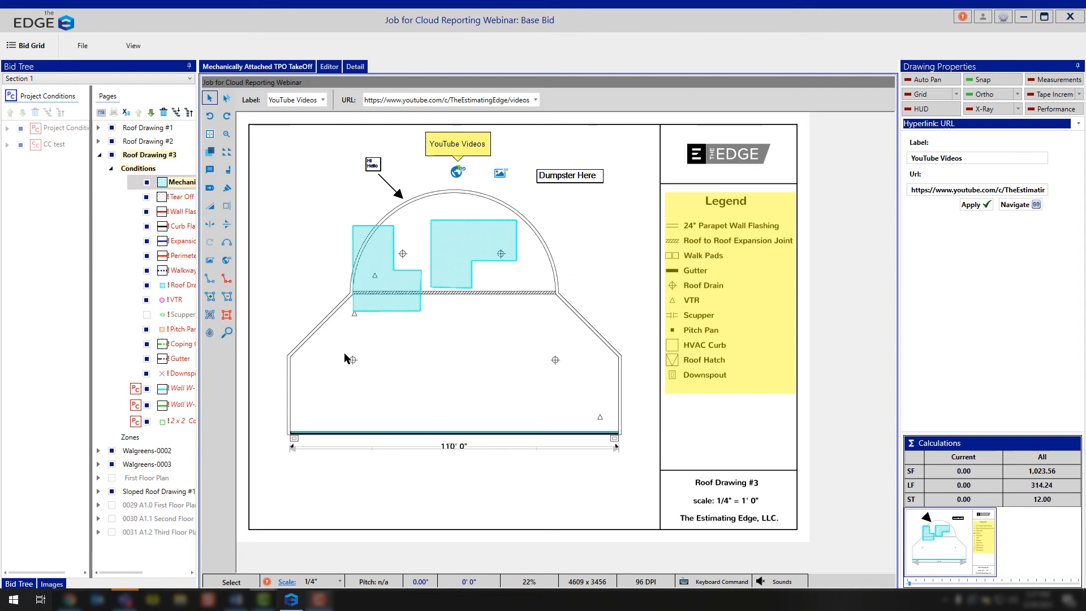
Step: Try an image search of the drawing for the roof drain symbol at the lower left of the roof
left_click_drag(345, 355, 368, 373)
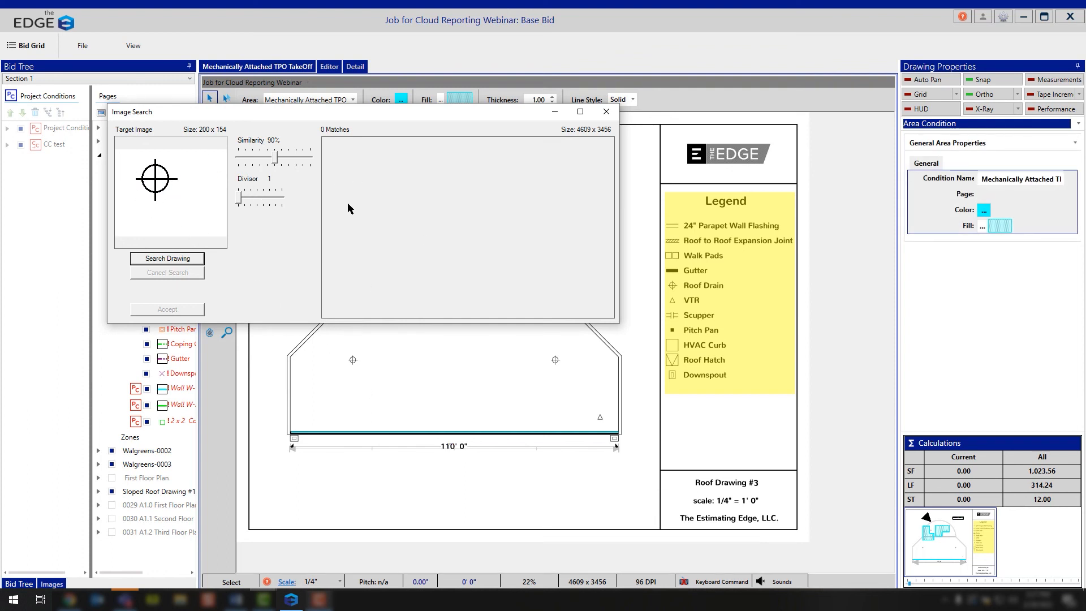
left_click(188, 259)
left_click_drag(279, 113, 243, 127)
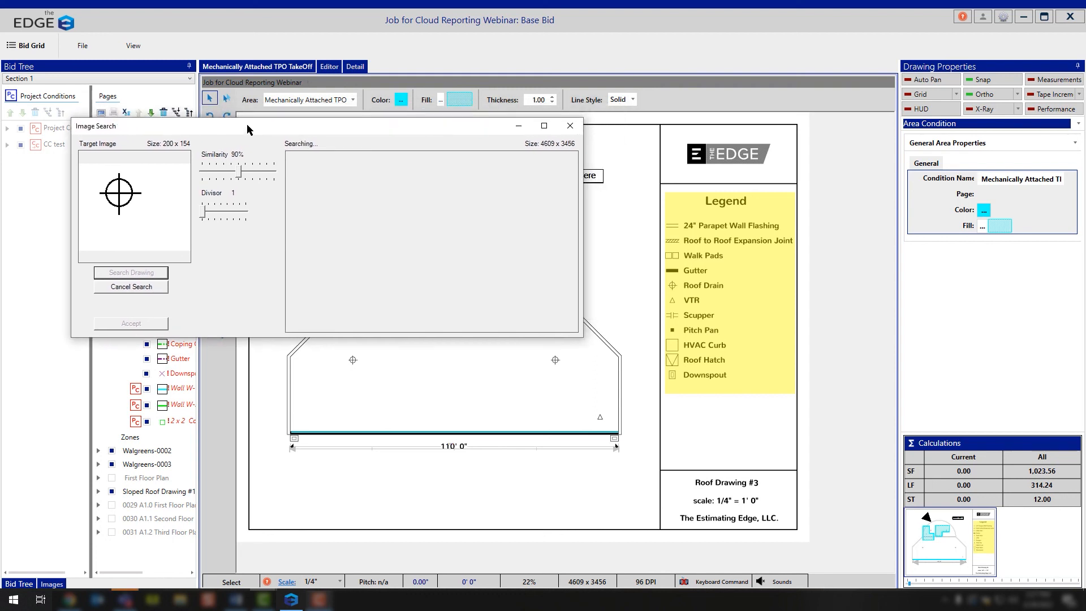
left_click(571, 126)
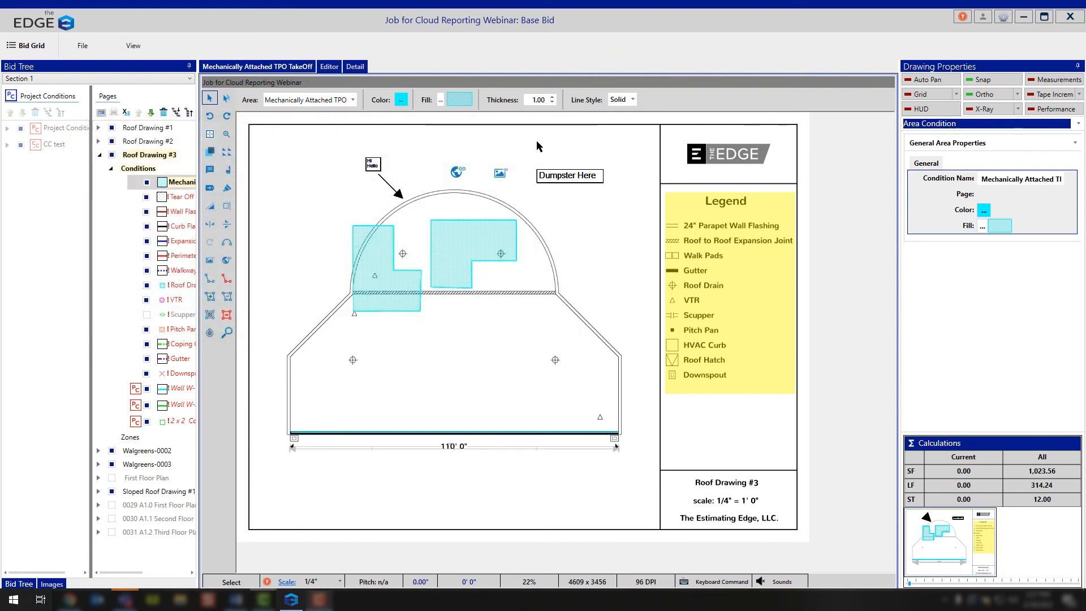